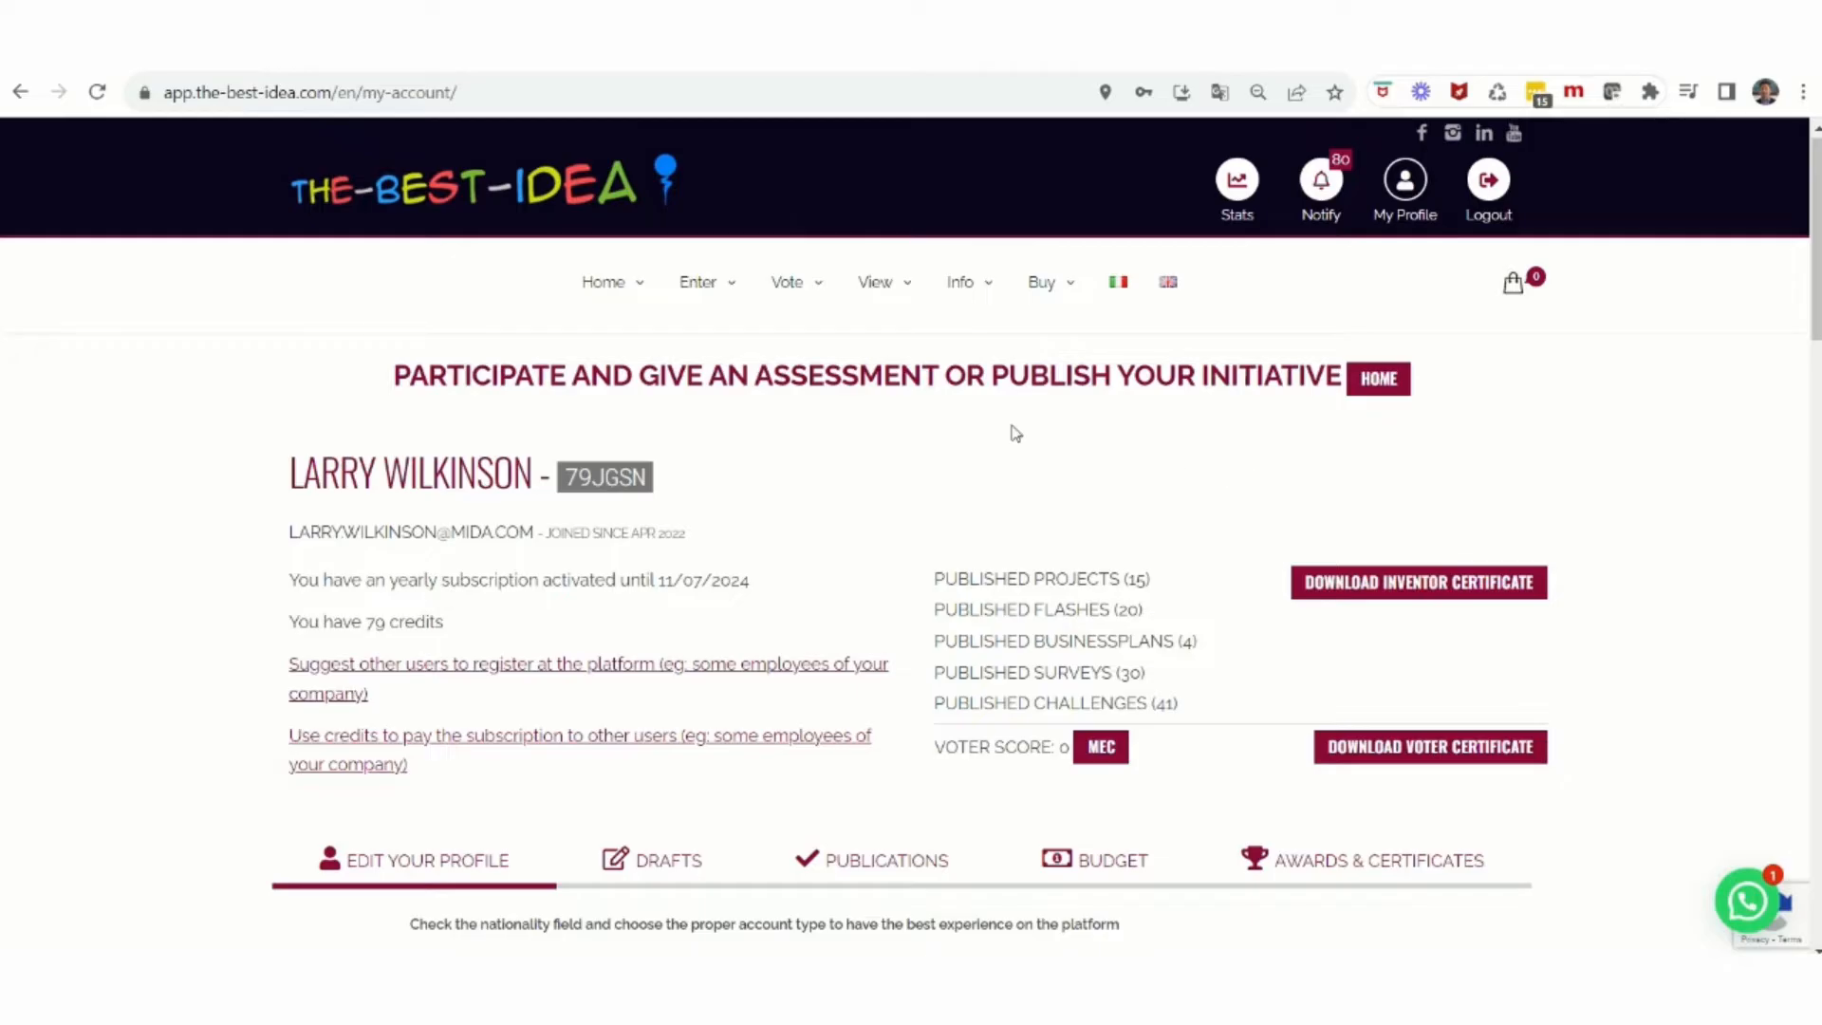
- Open the R&D new products model from the full list of brainstorming models
mouse_move(738, 283)
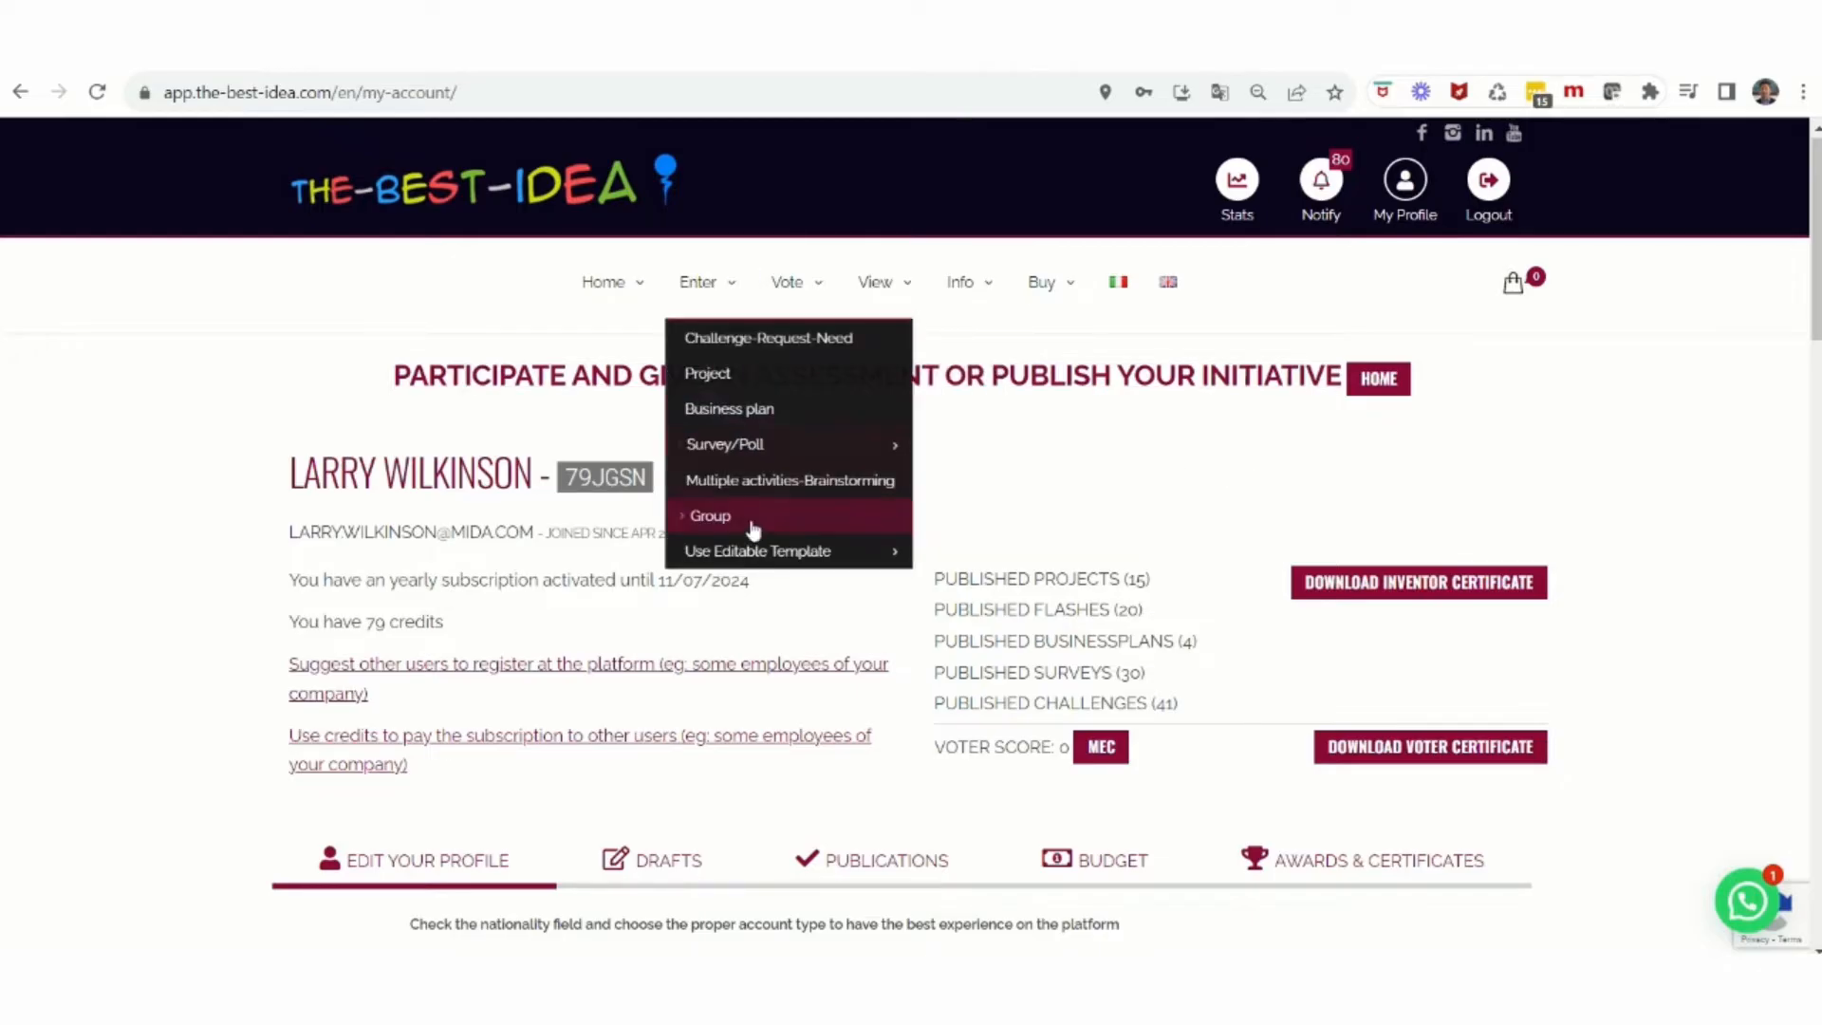
mouse_move(760, 554)
left_click(985, 767)
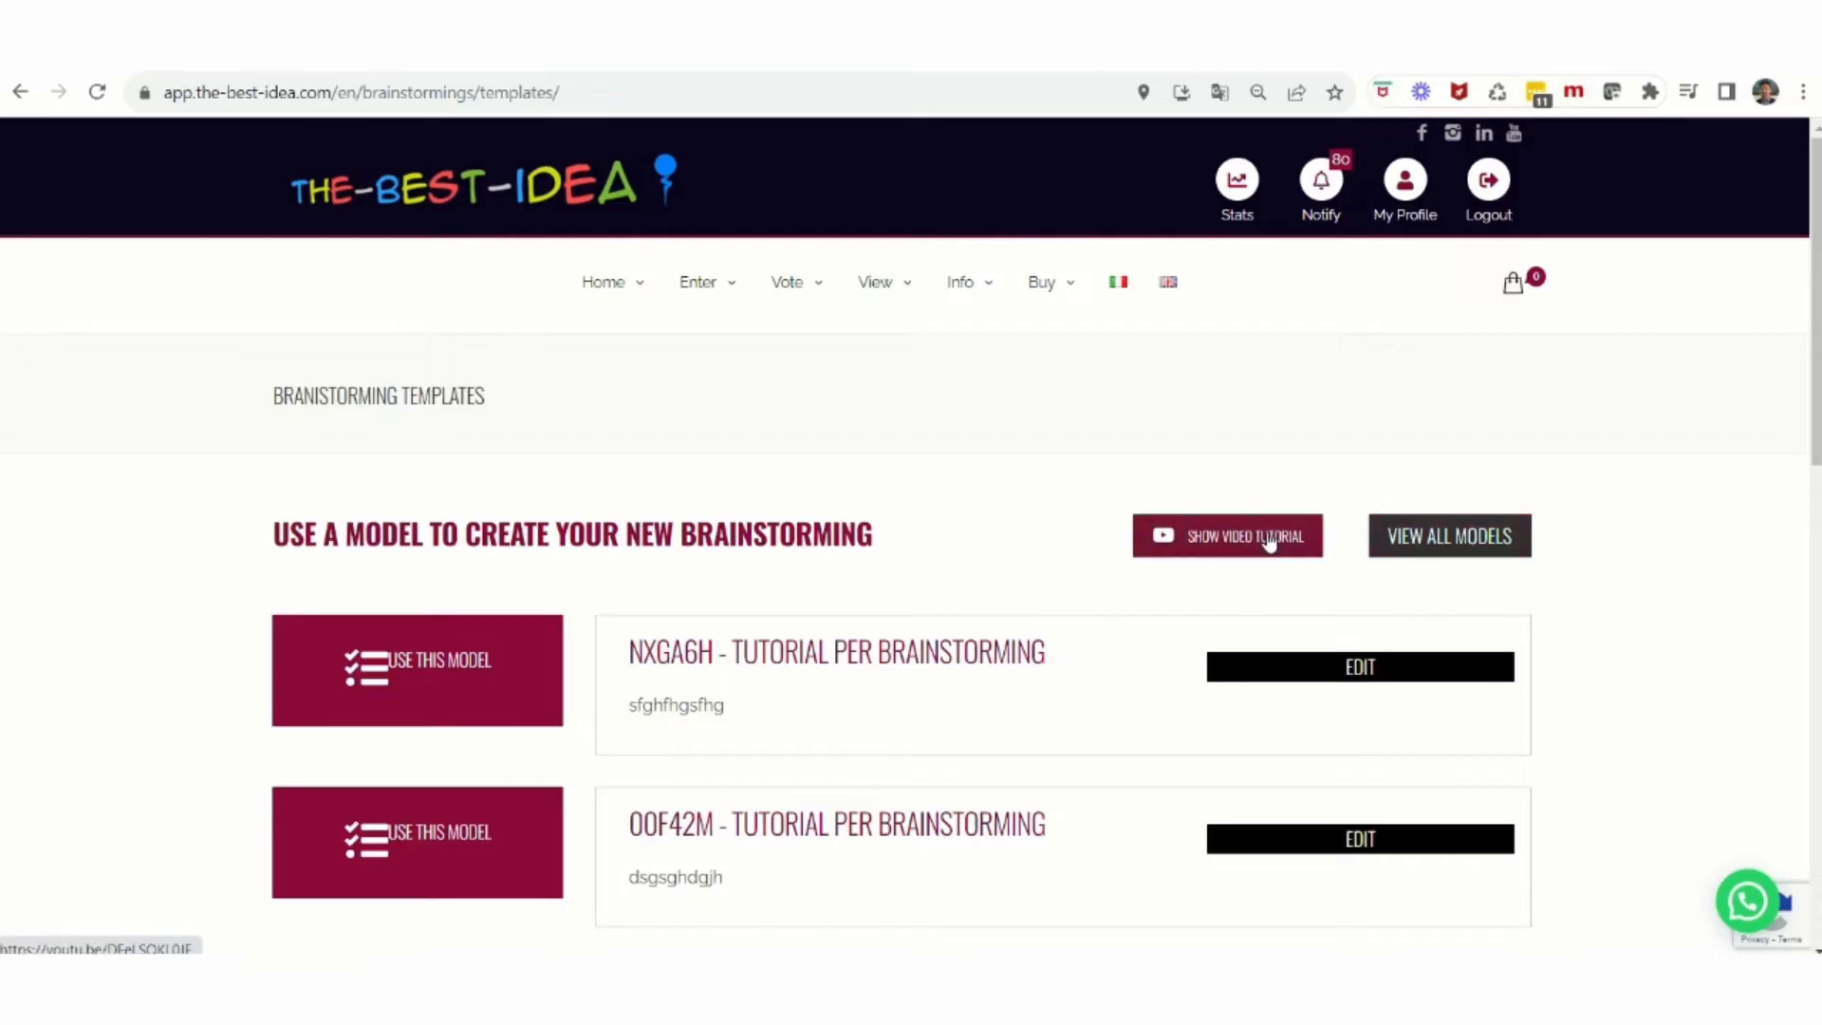
left_click(1440, 540)
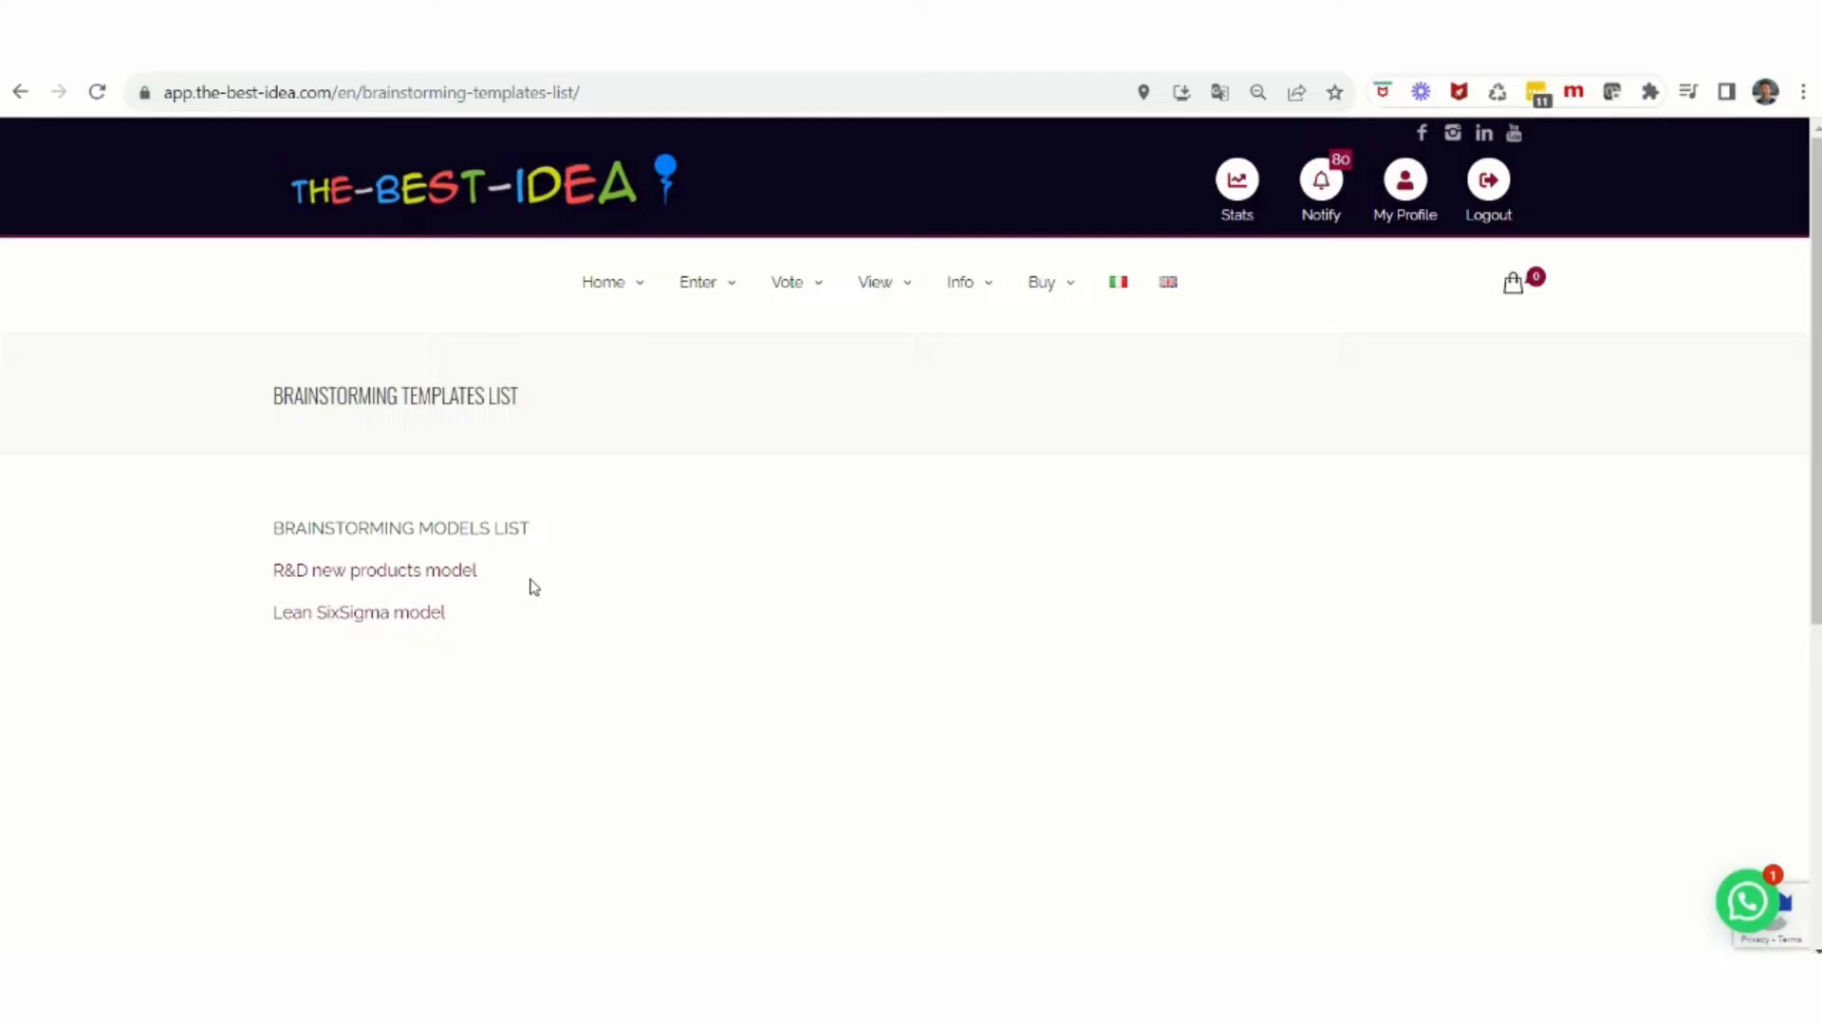
left_click(439, 571)
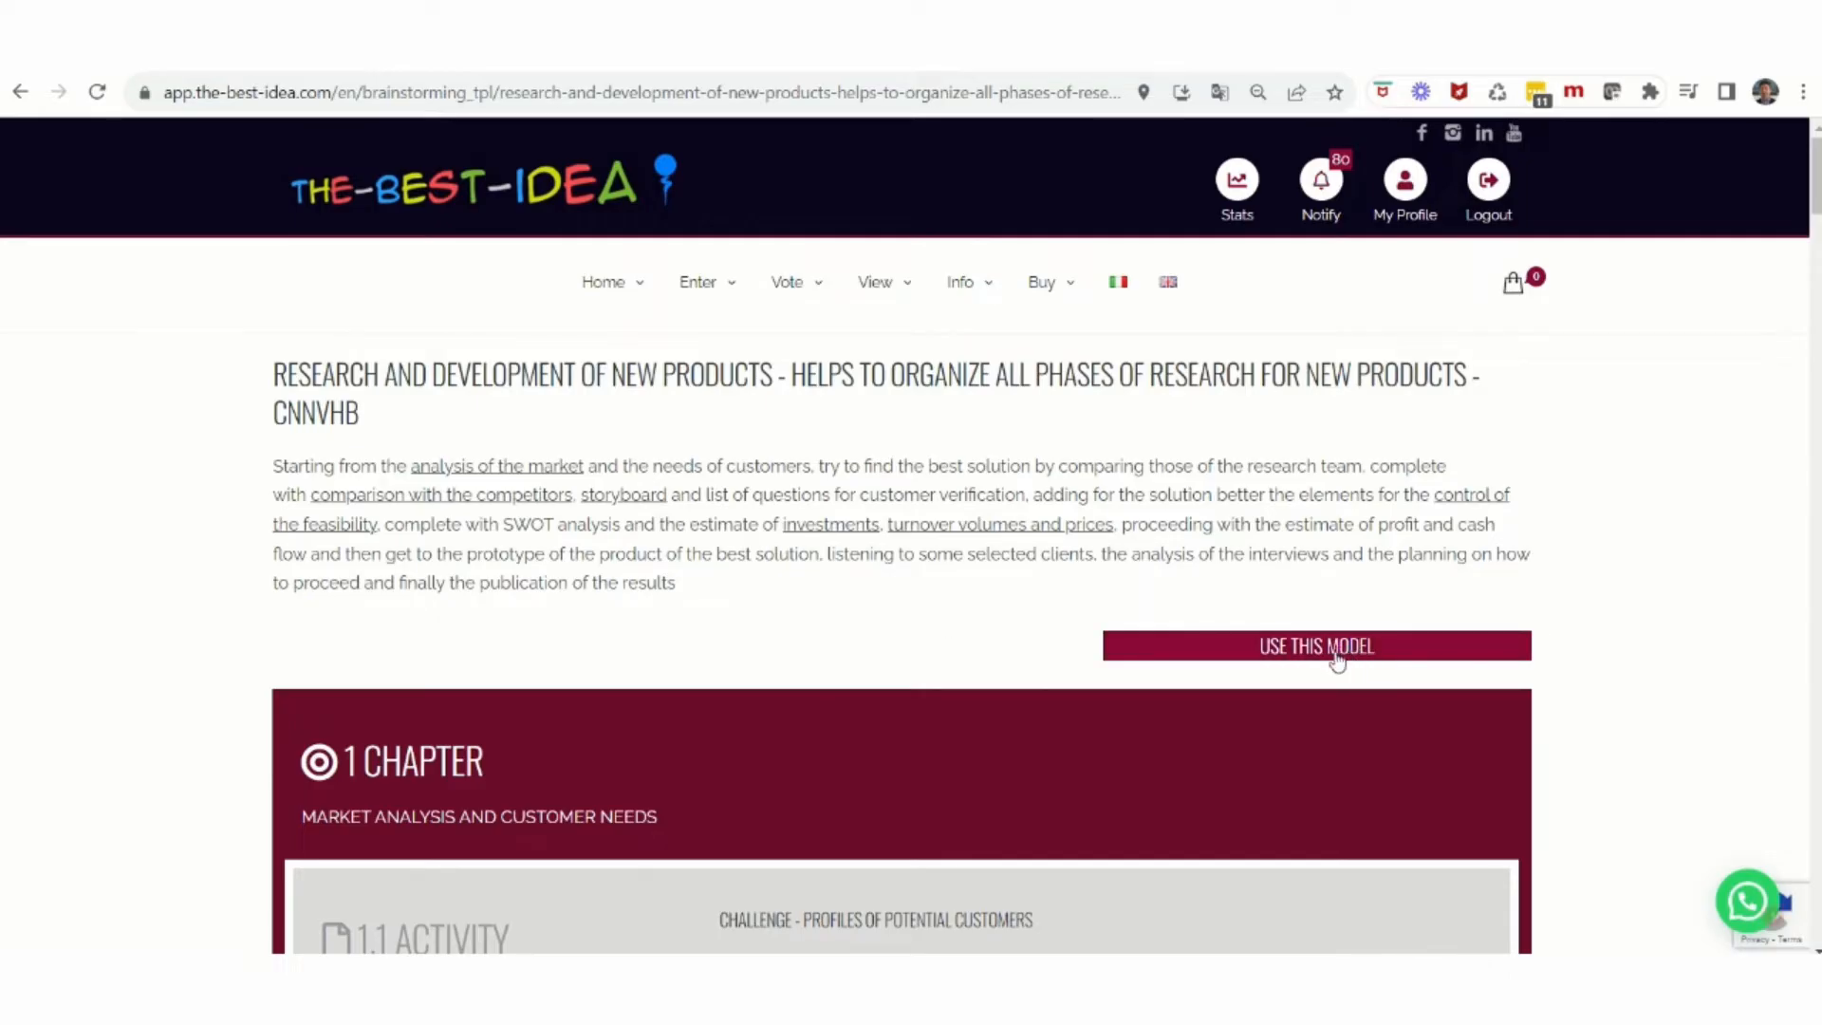
- Review the chapter 1 activities of the R&D new products model and start a new brainstorming from it
scroll(829, 610, "down", 4)
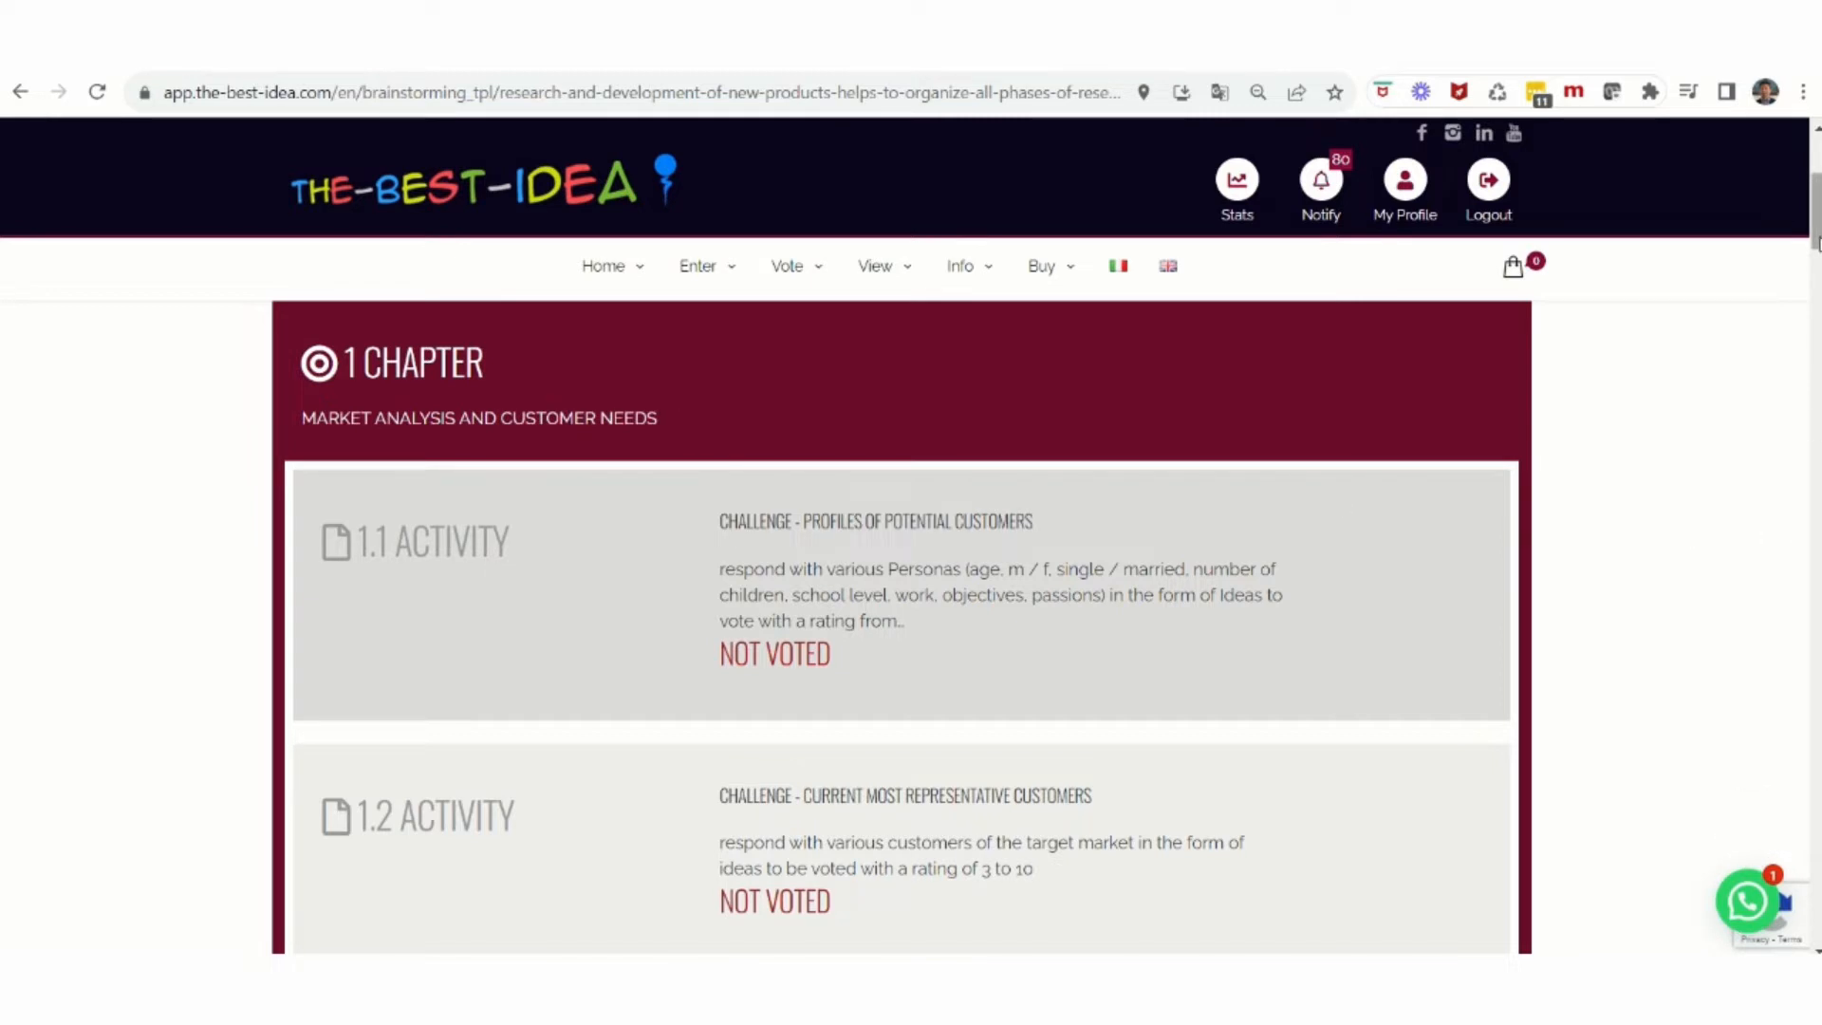
mouse_move(1818, 244)
left_mouse_down()
mouse_move(1819, 265)
mouse_move(1819, 246)
left_mouse_up()
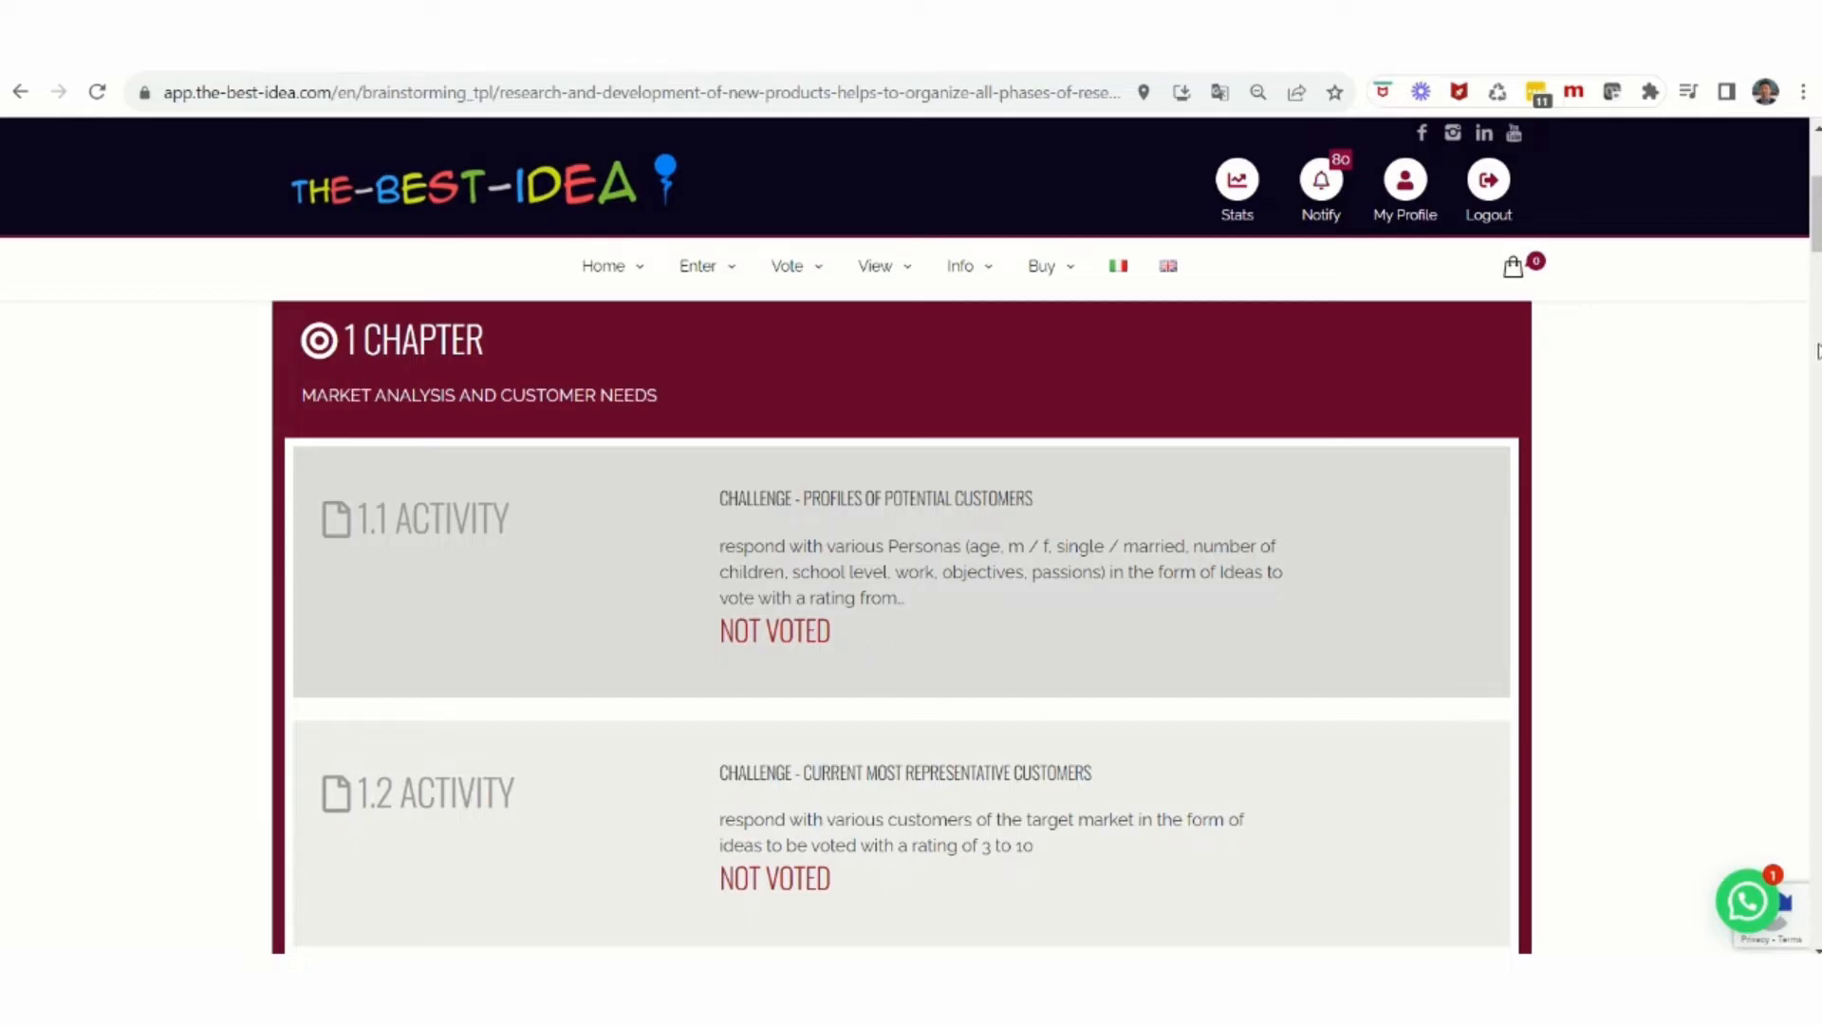
scroll(1815, 230, "down", 7)
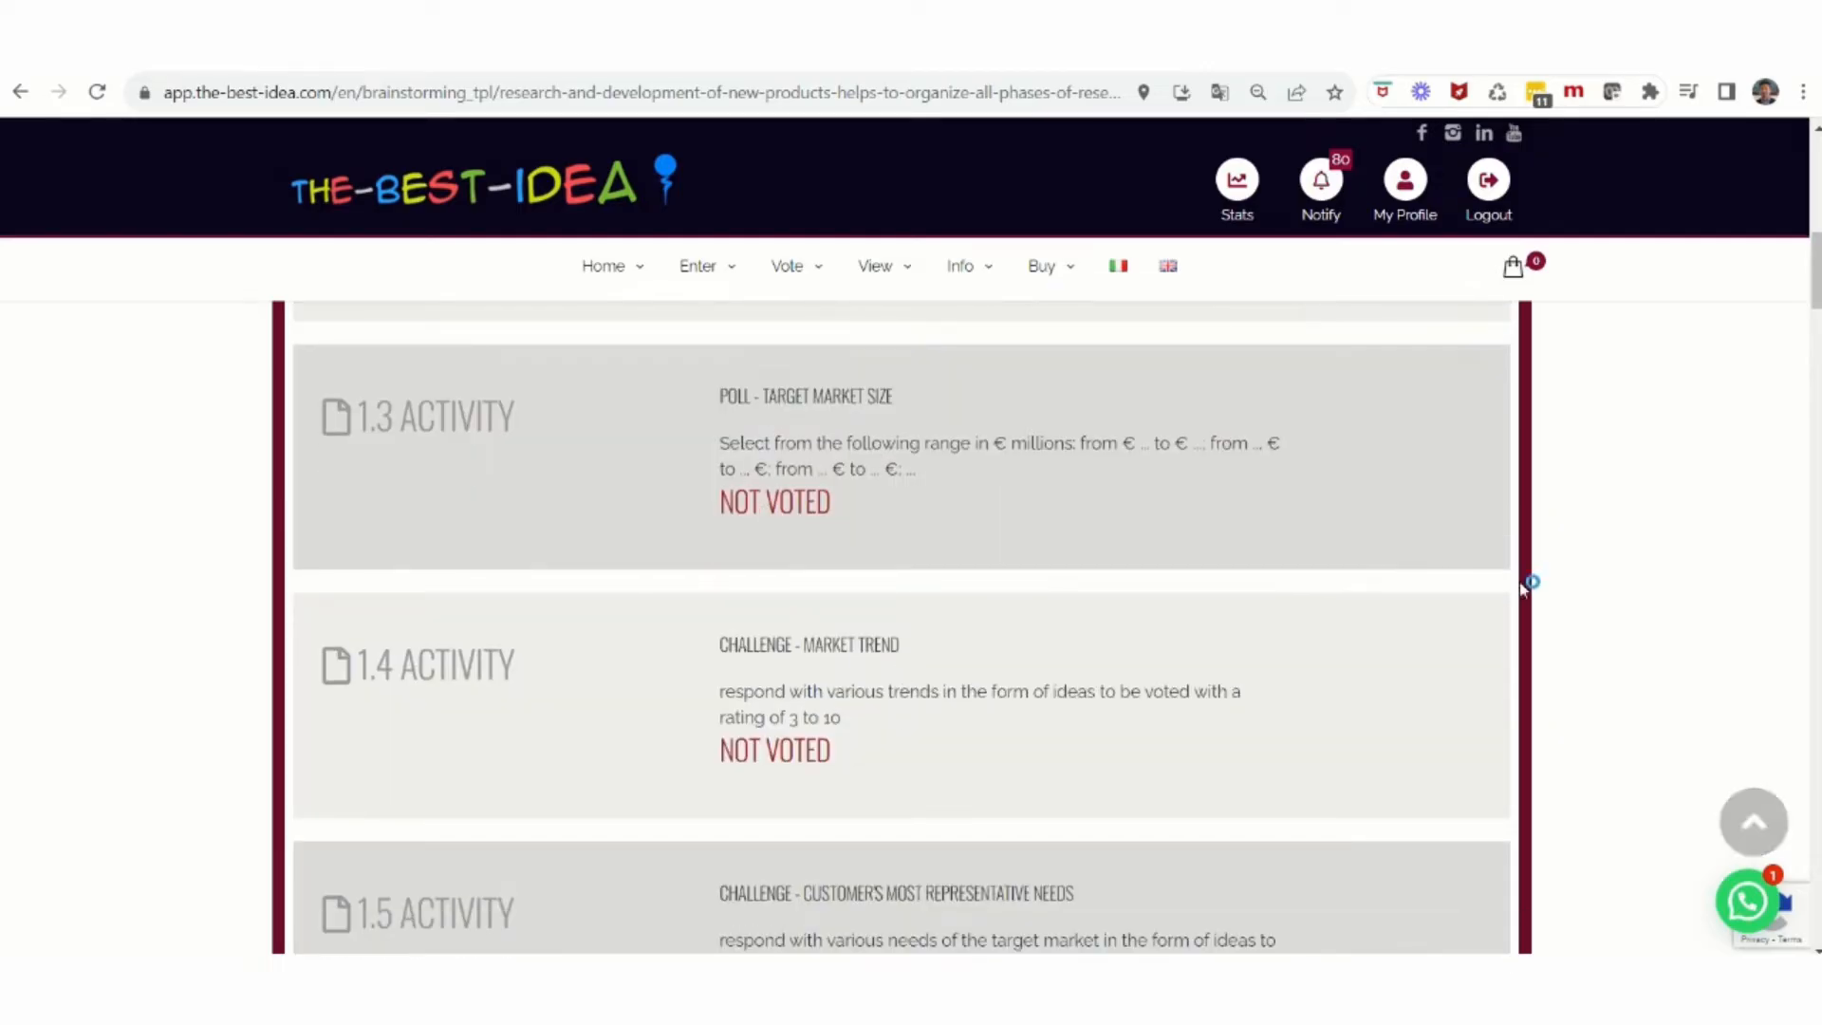
left_click_drag(1816, 294, 1817, 175)
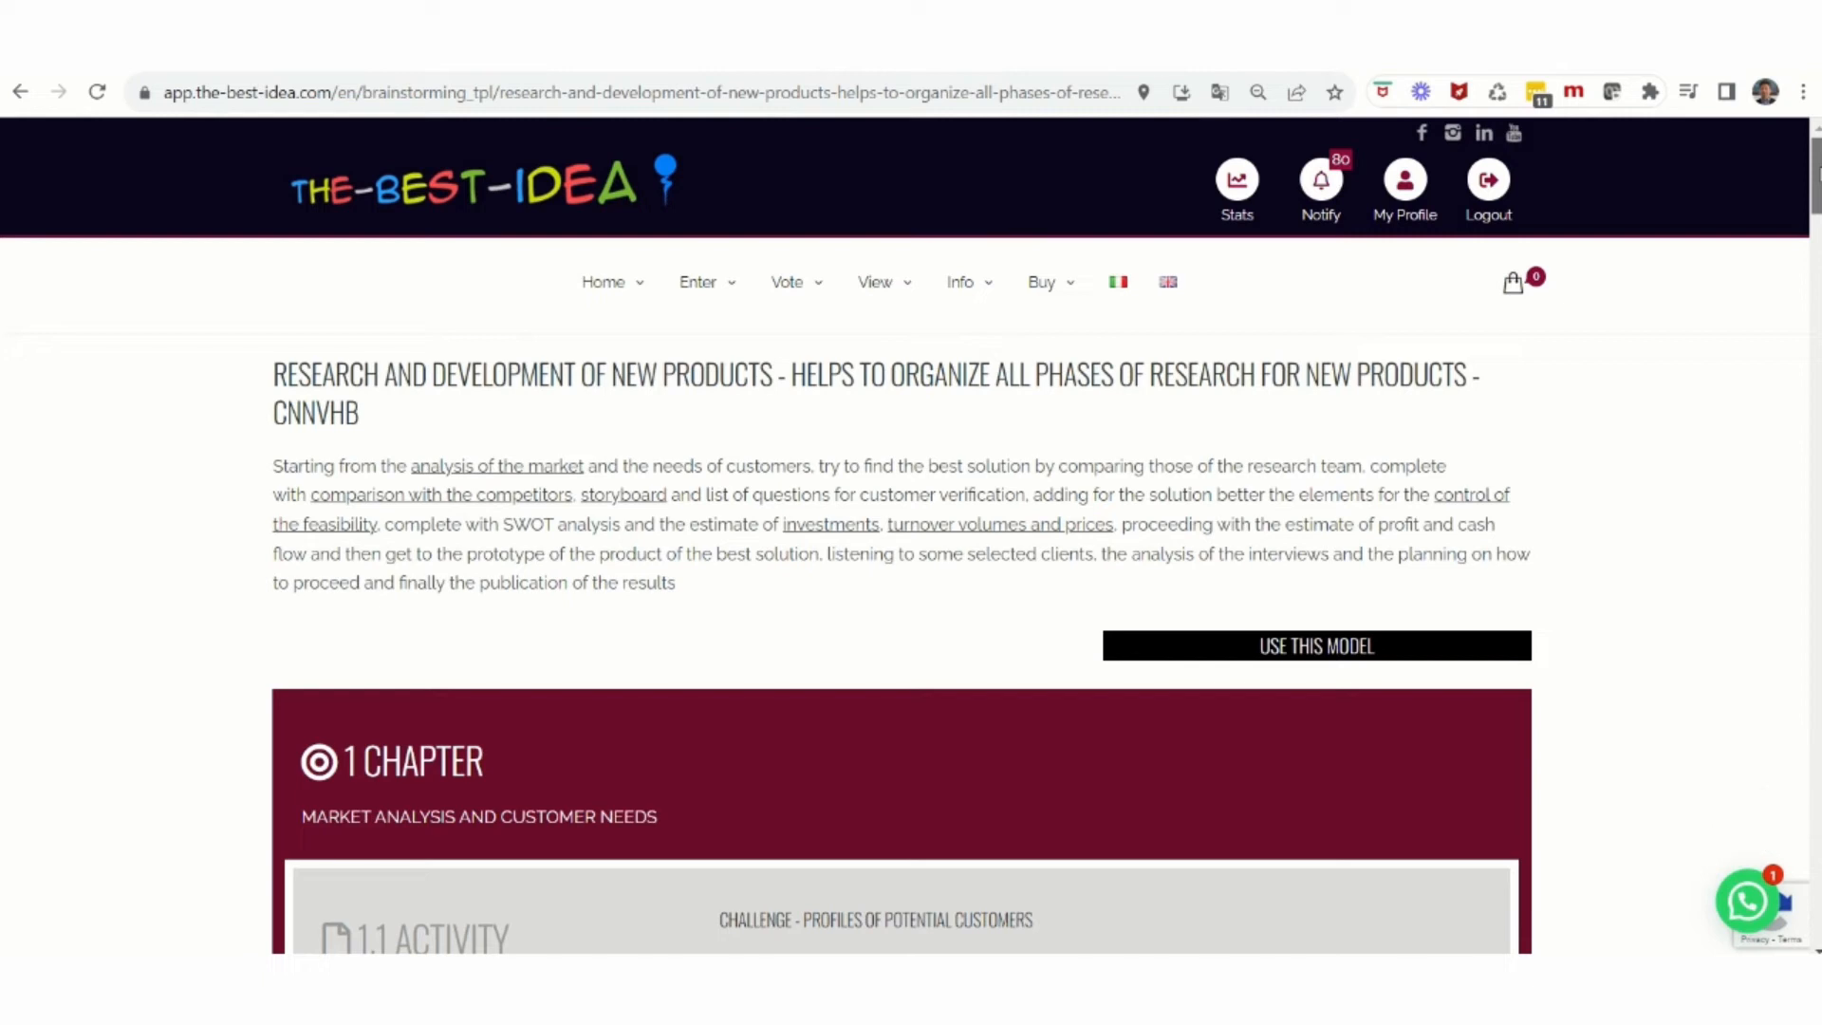
left_click(1343, 649)
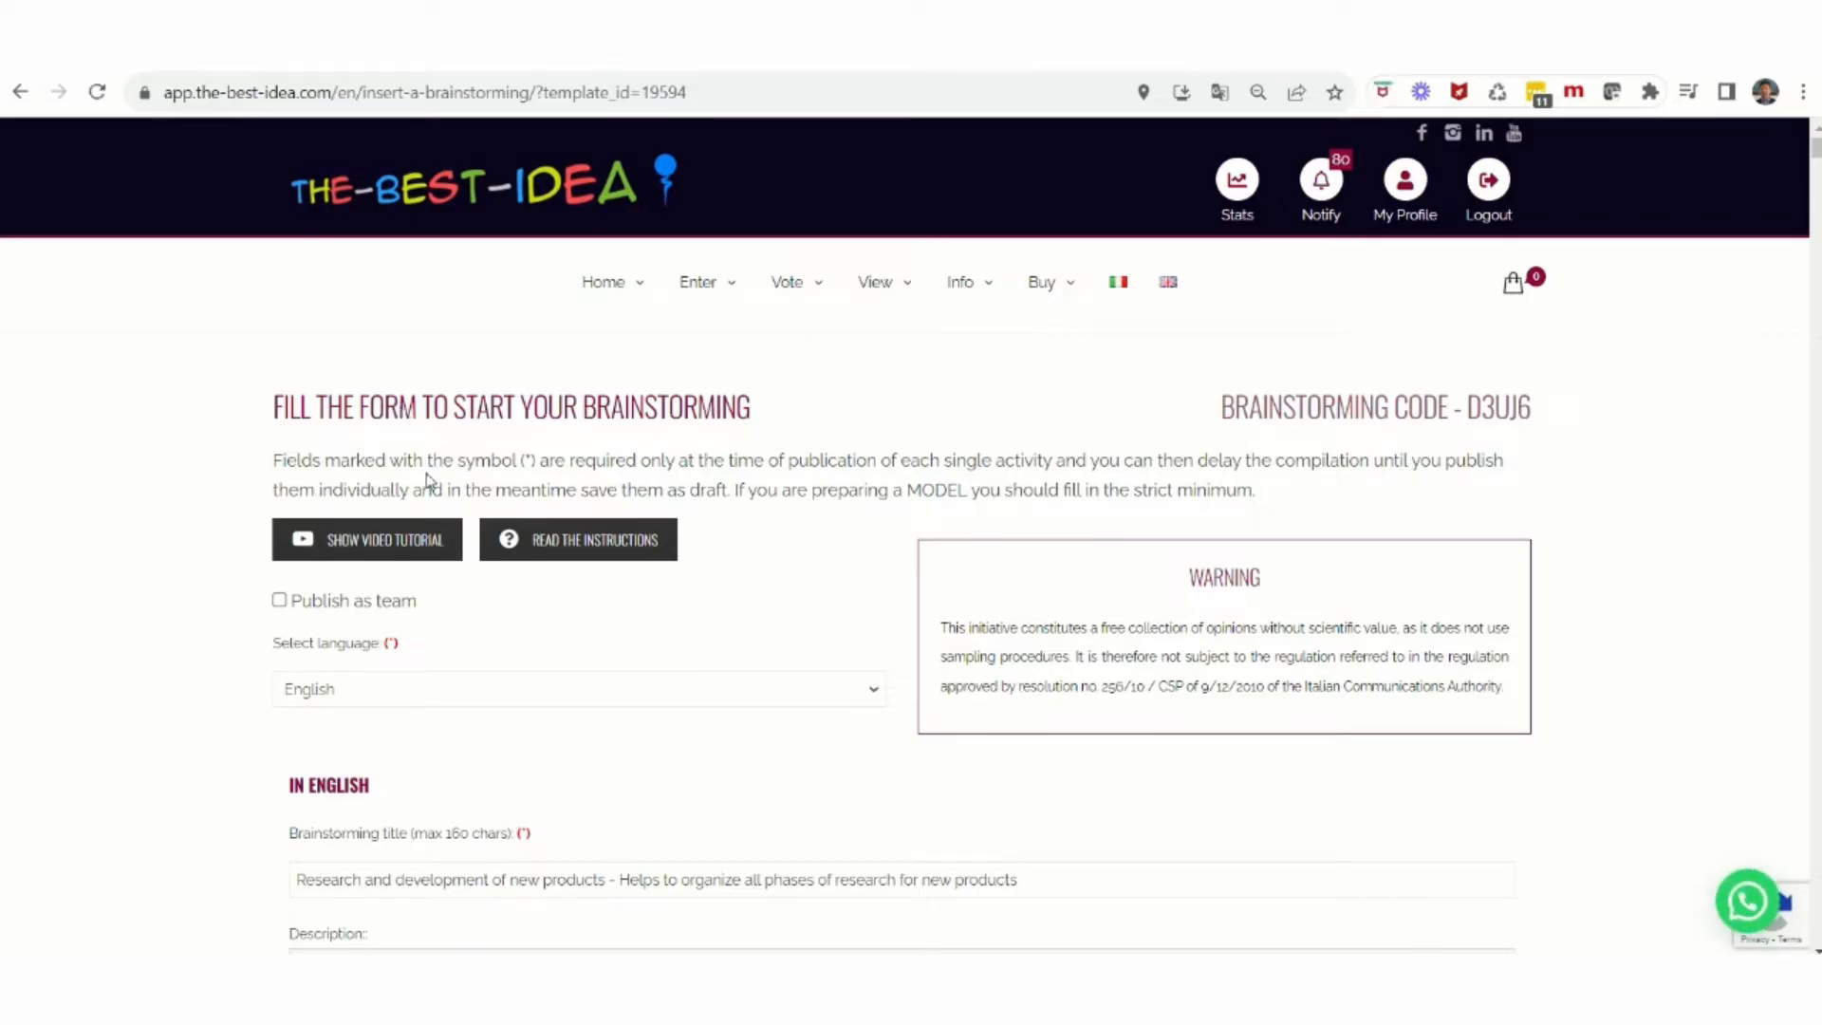
- Assign the group "s5j193 - Employees" to the new brainstorming
scroll(565, 797, "down", 4)
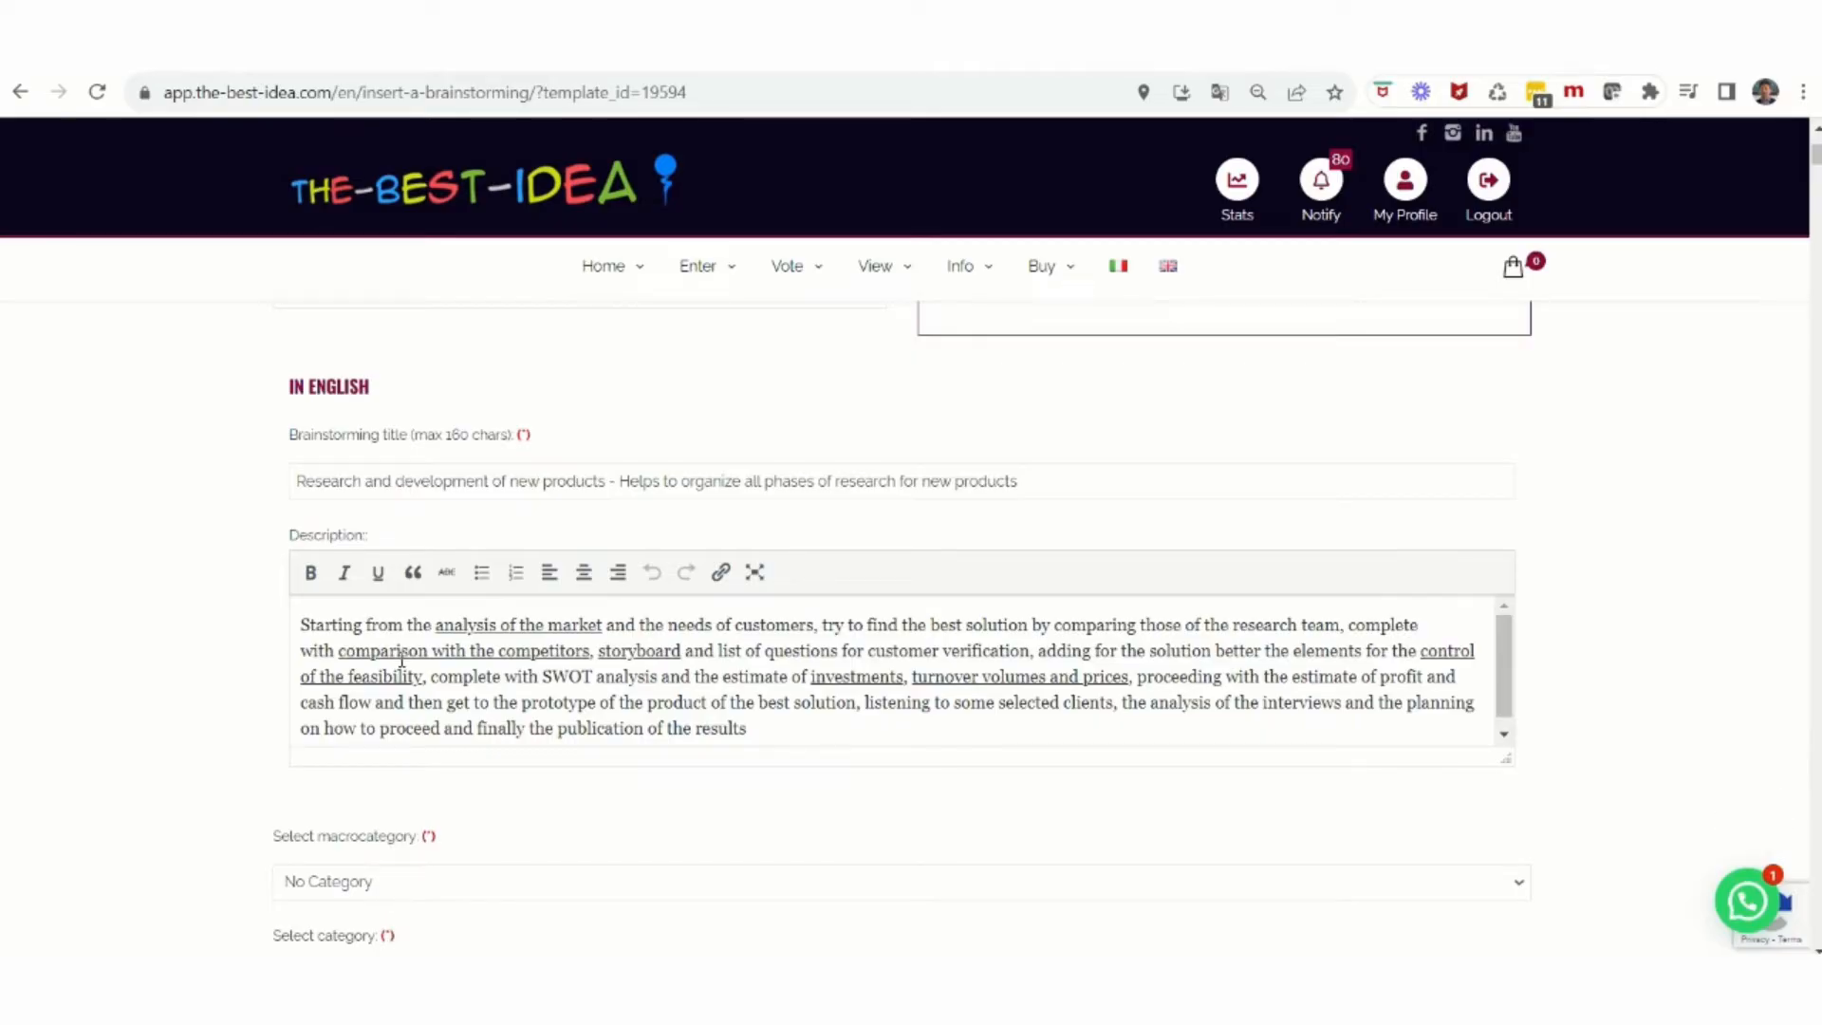
scroll(465, 902, "down", 4)
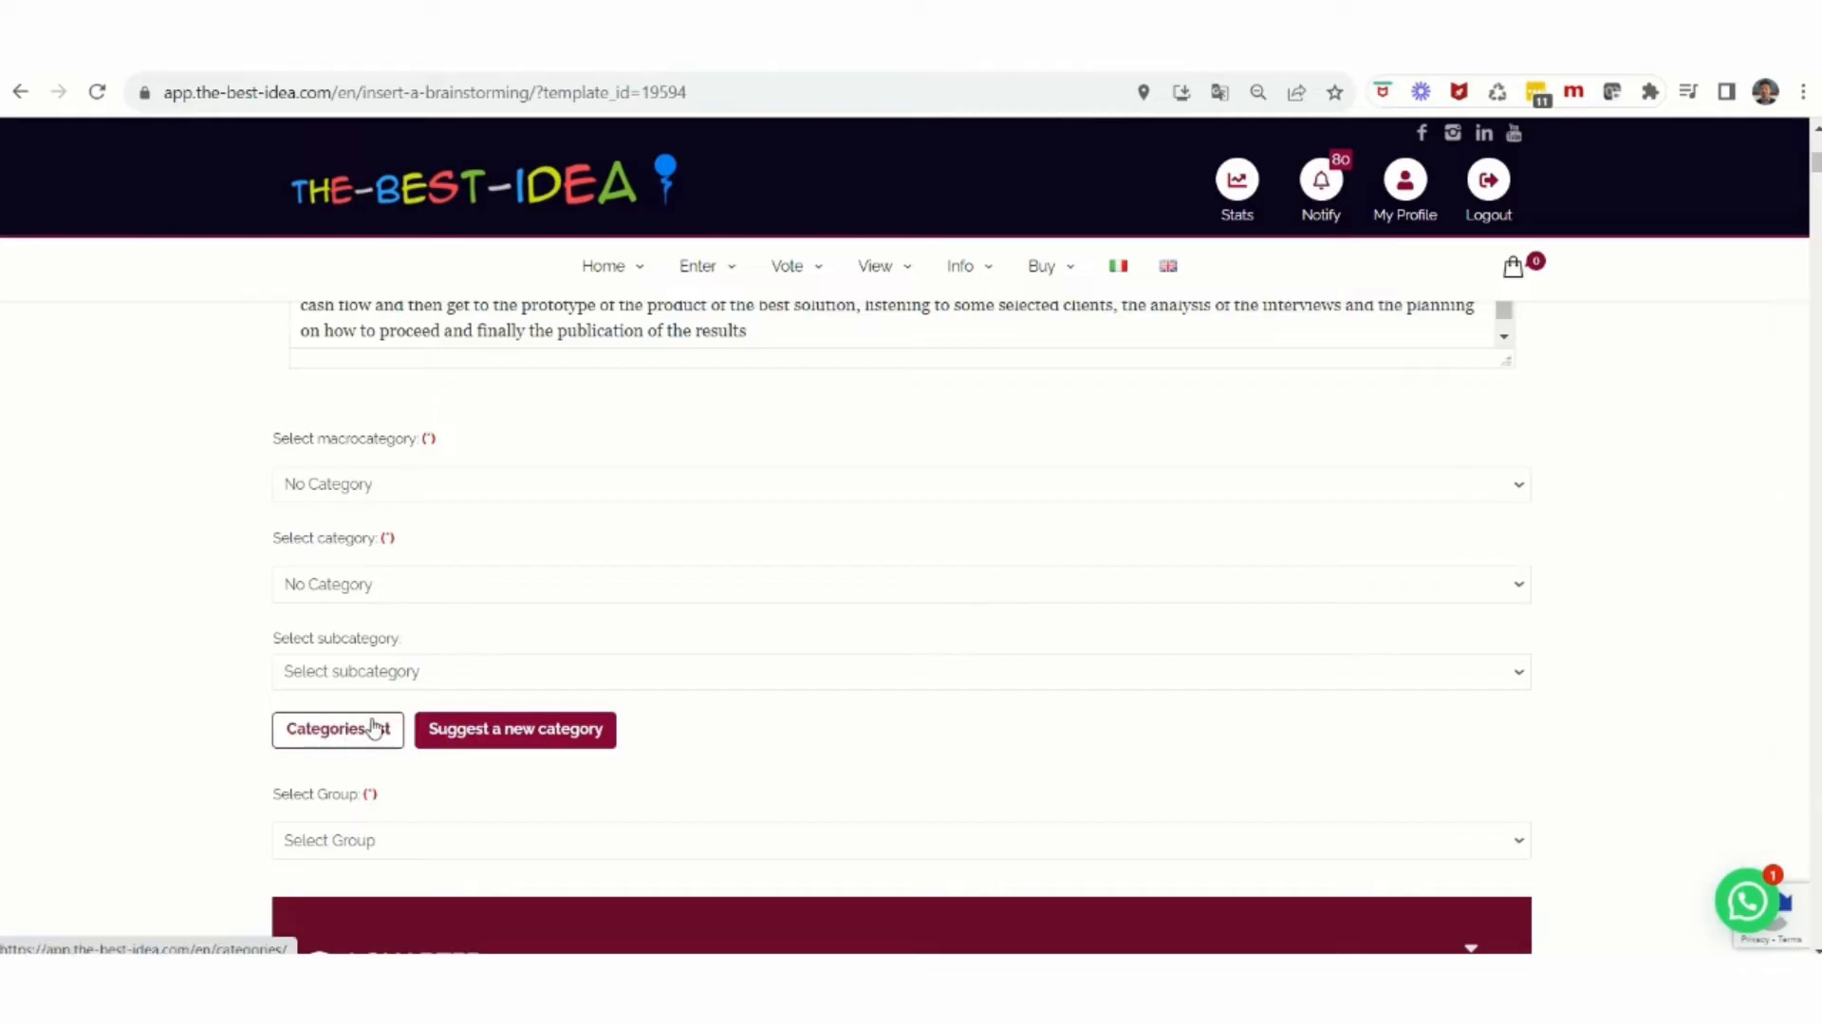
left_click(568, 730)
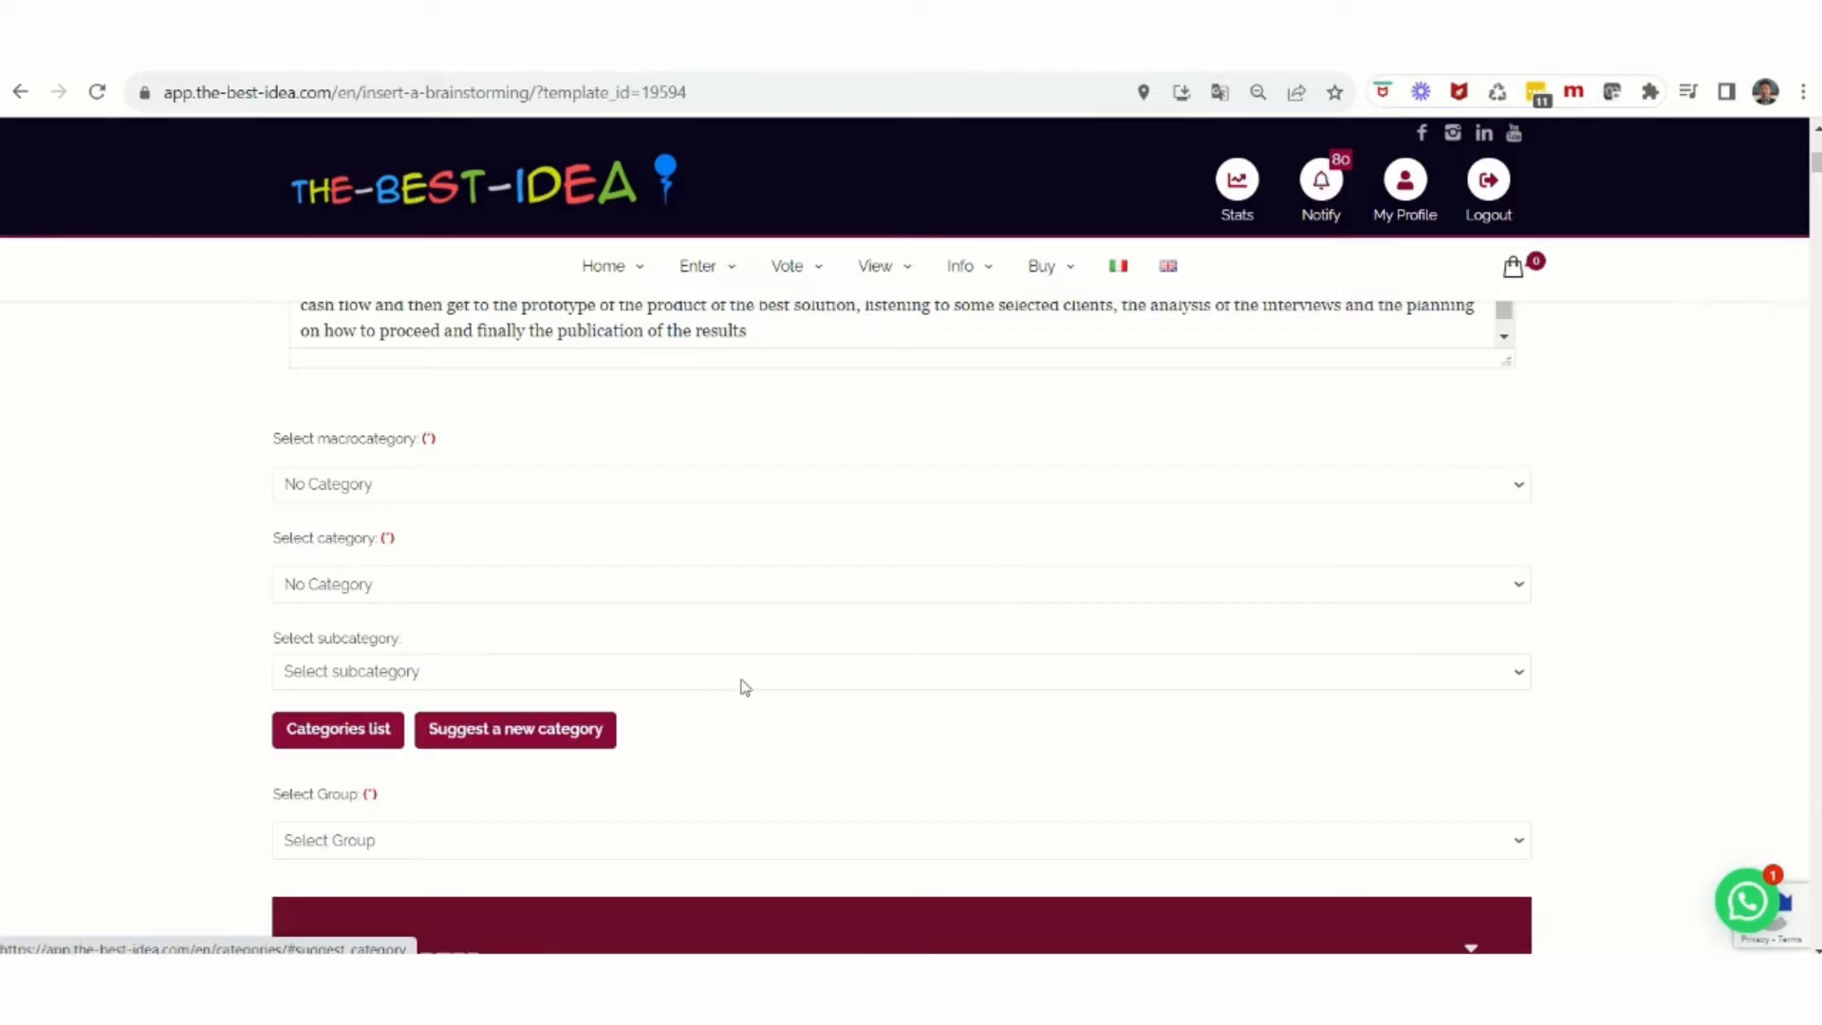
scroll(874, 637, "down", 4)
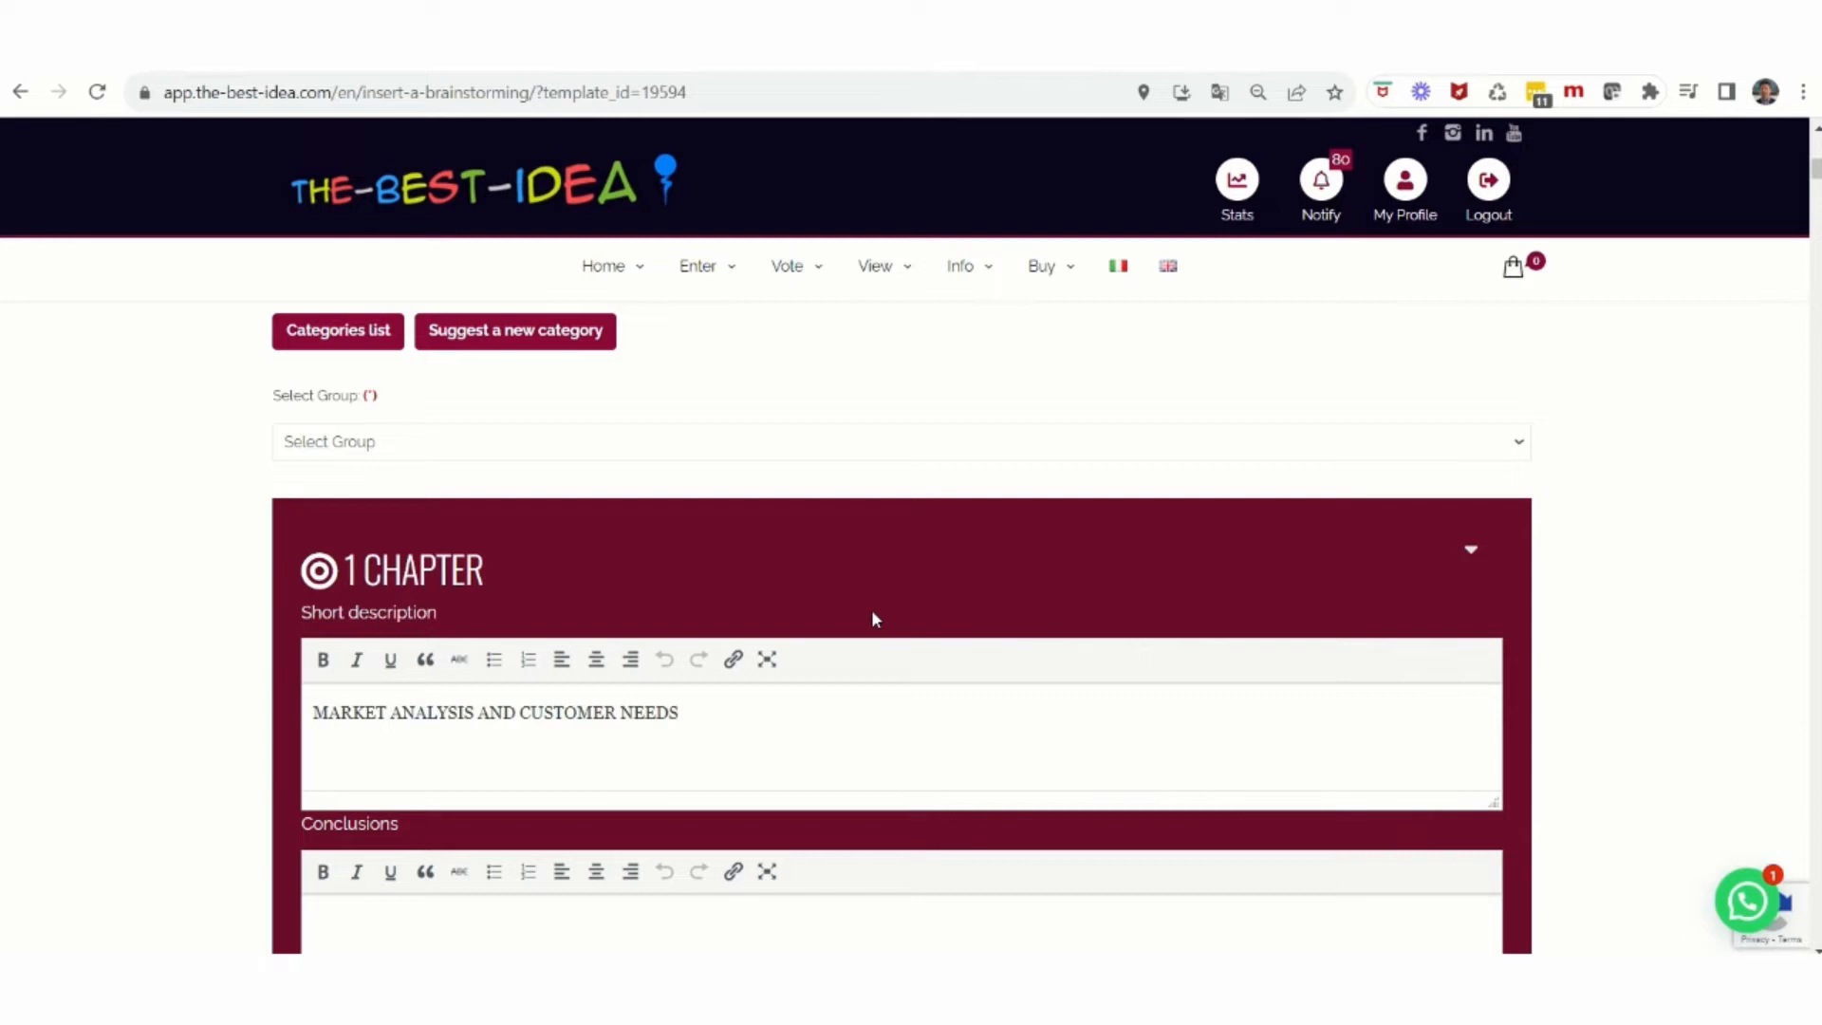
left_click(626, 447)
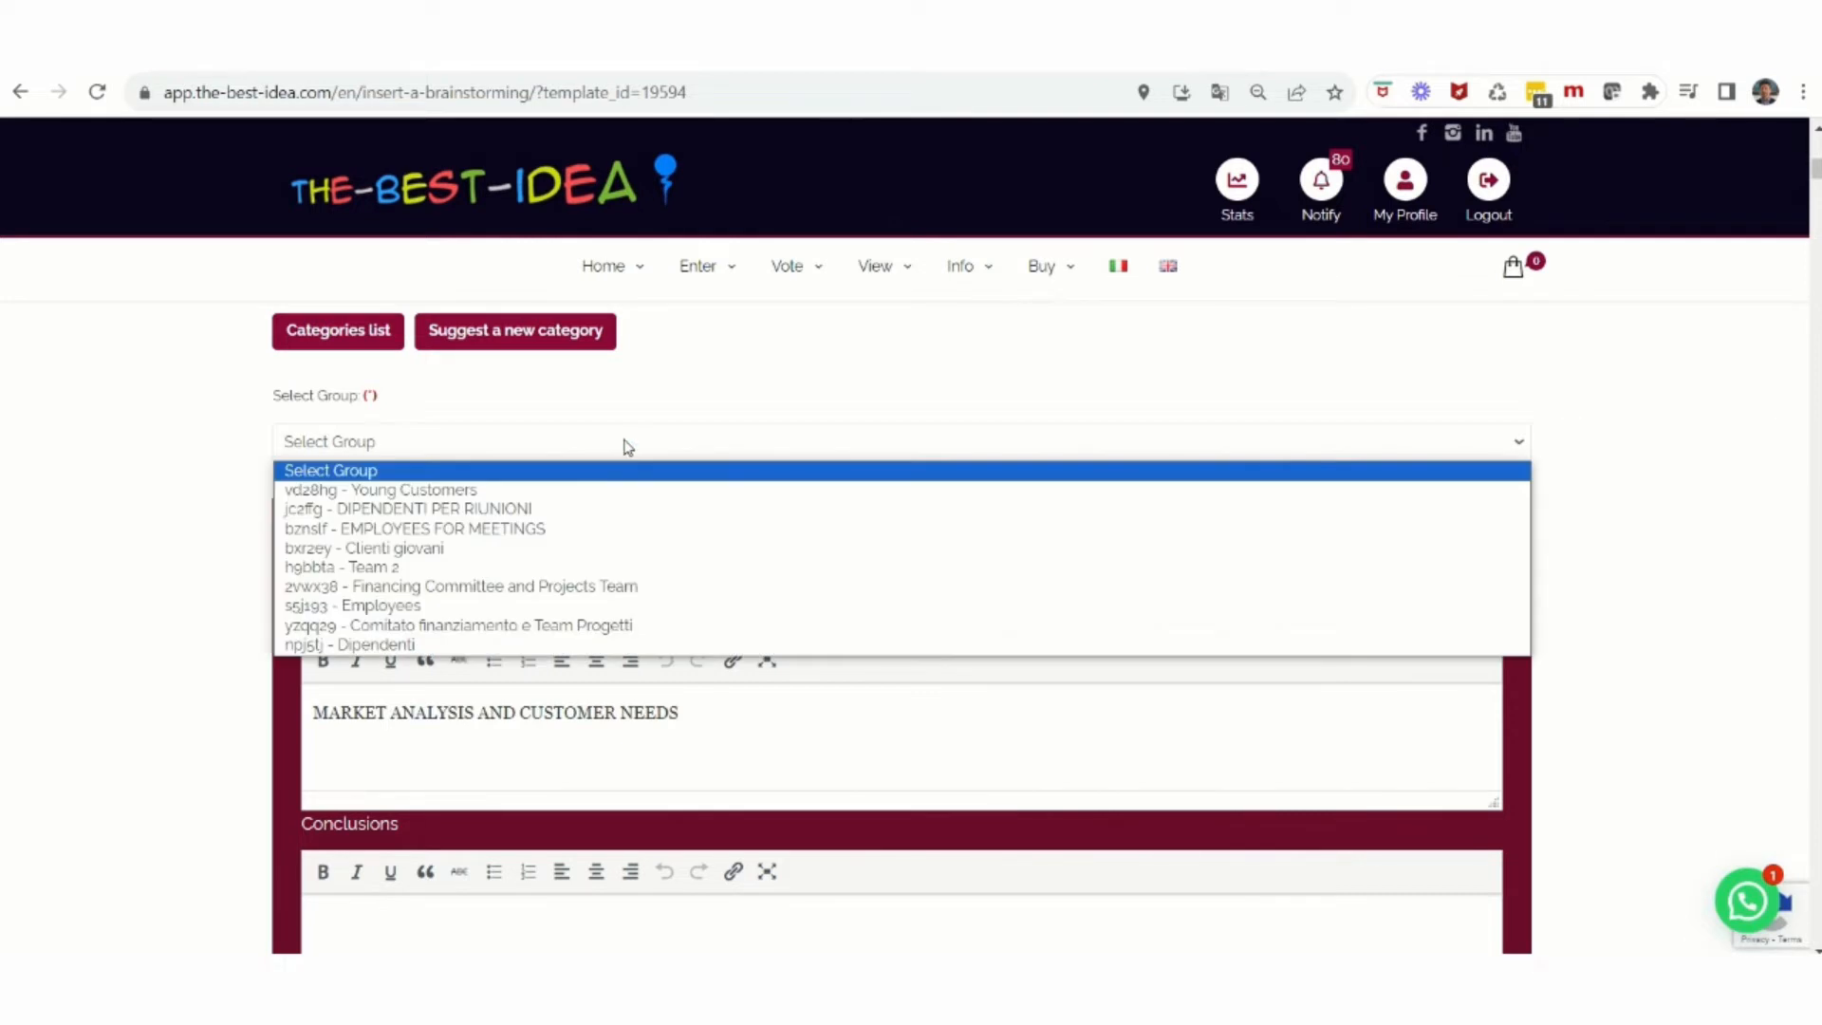
left_click(397, 607)
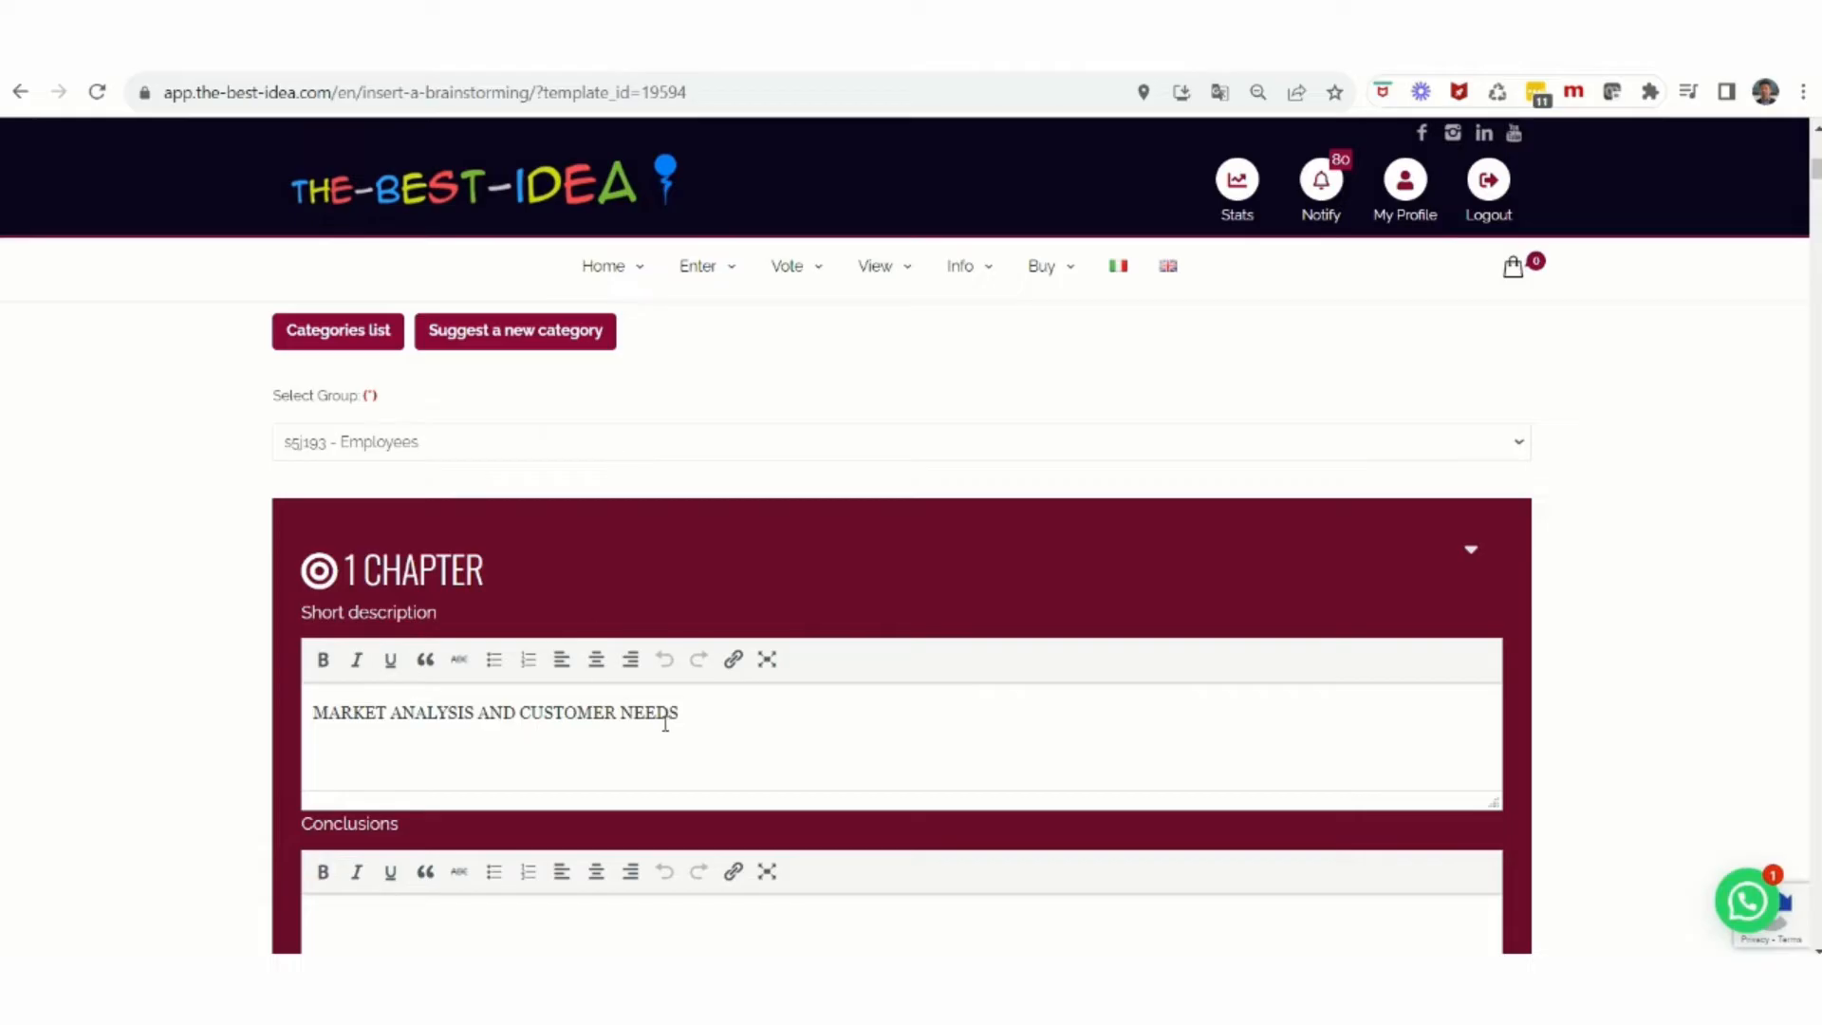
- Choose Flash as the way answers to the activity 1.1 challenge "Profiles of potential customers" must be created
scroll(837, 712, "down", 4)
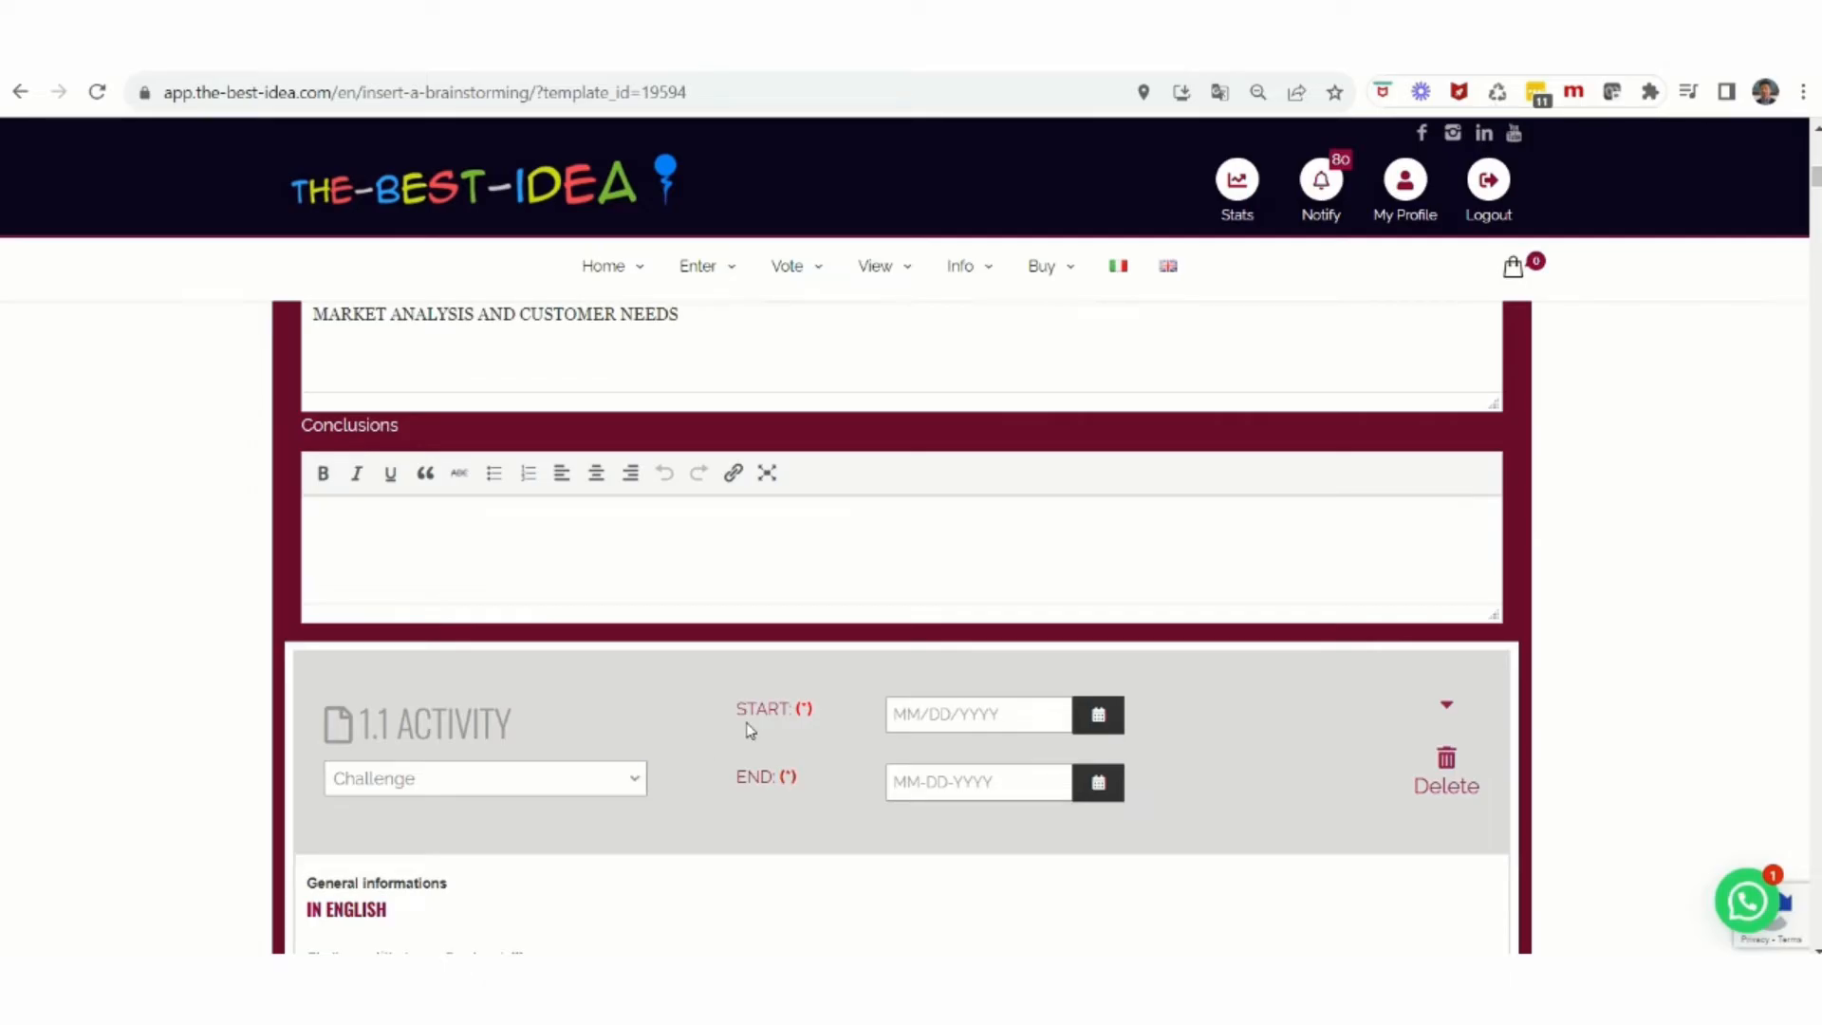
scroll(767, 710, "down", 4)
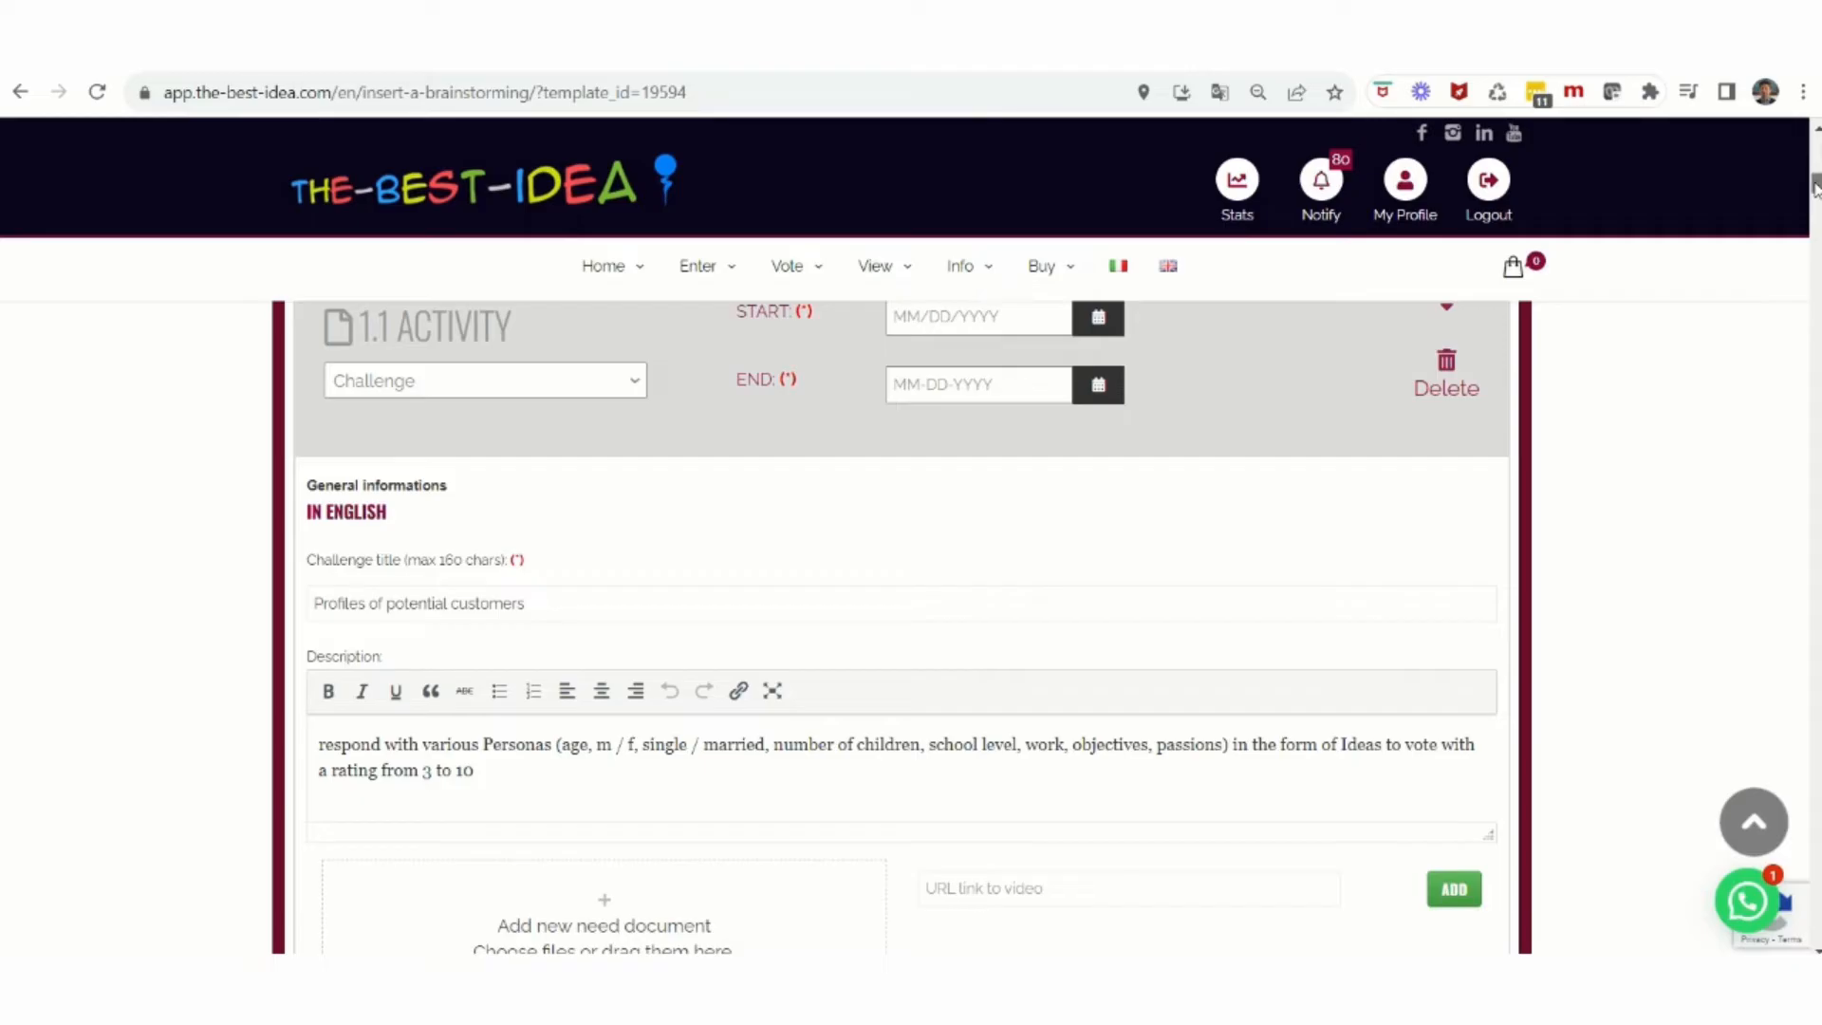
scroll(1814, 185, "up", 6)
scroll(1815, 185, "down", 4)
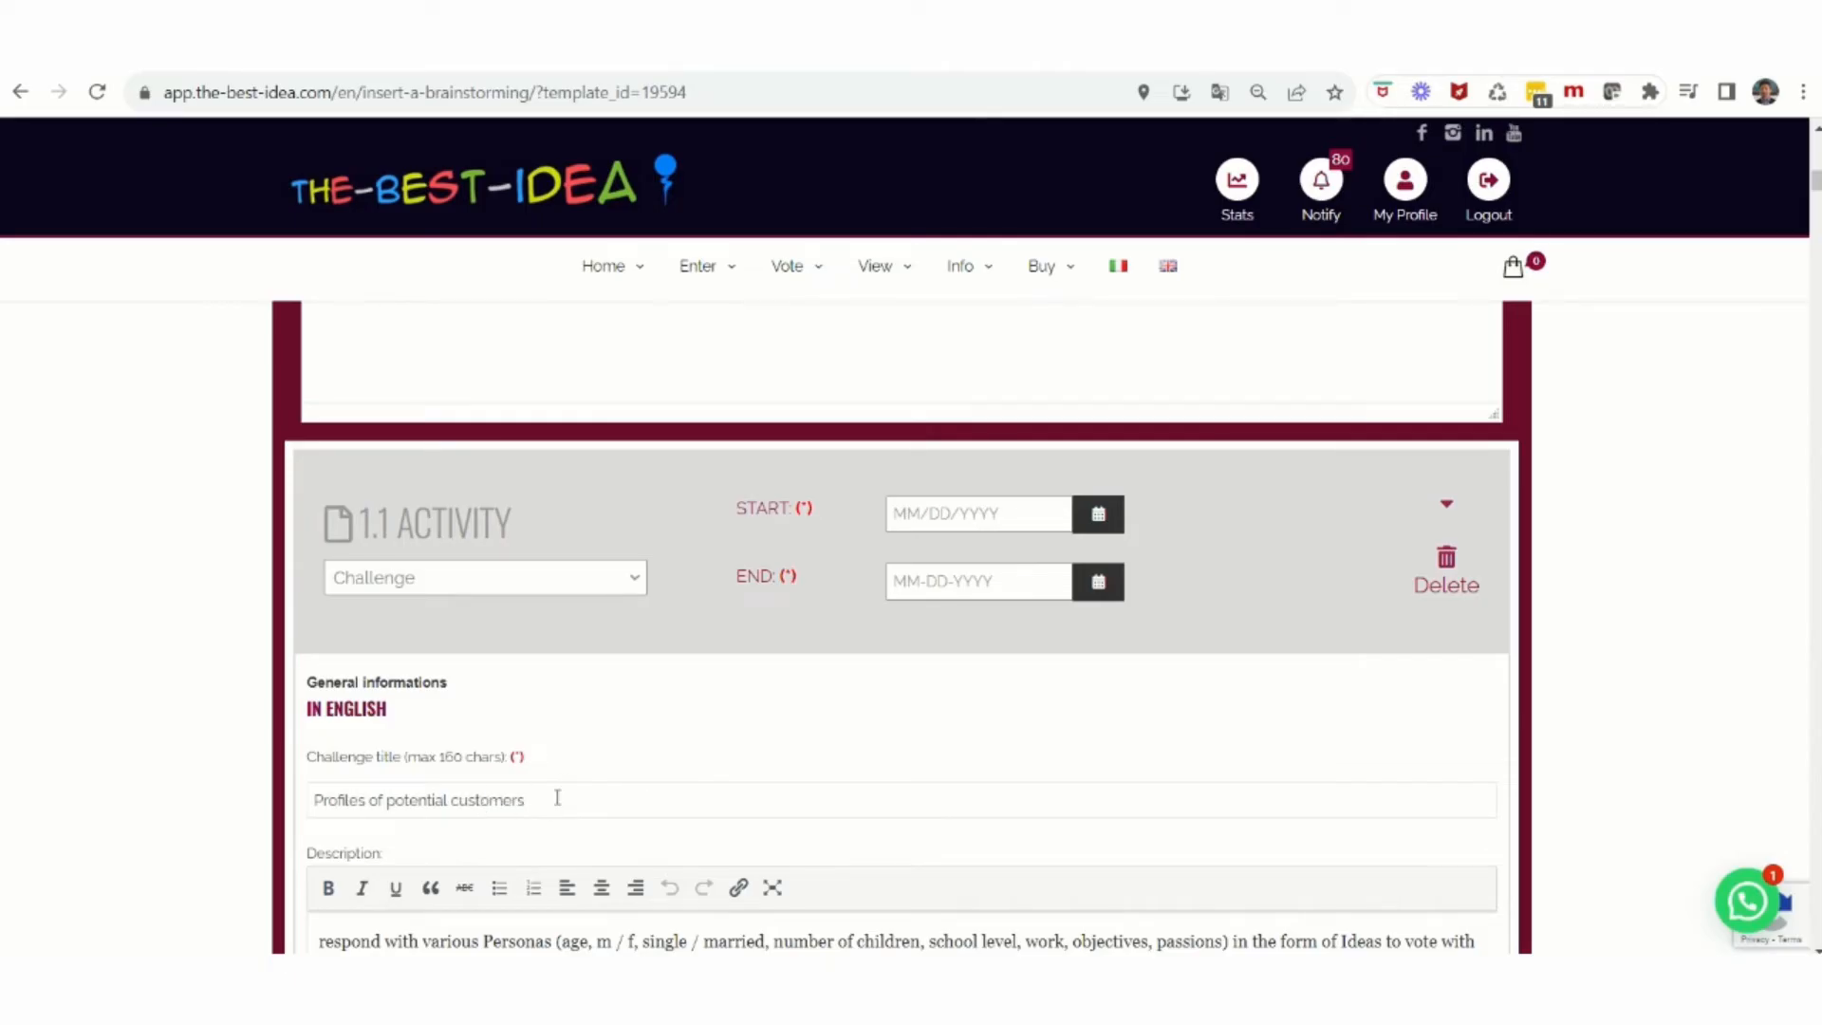
scroll(557, 798, "down", 4)
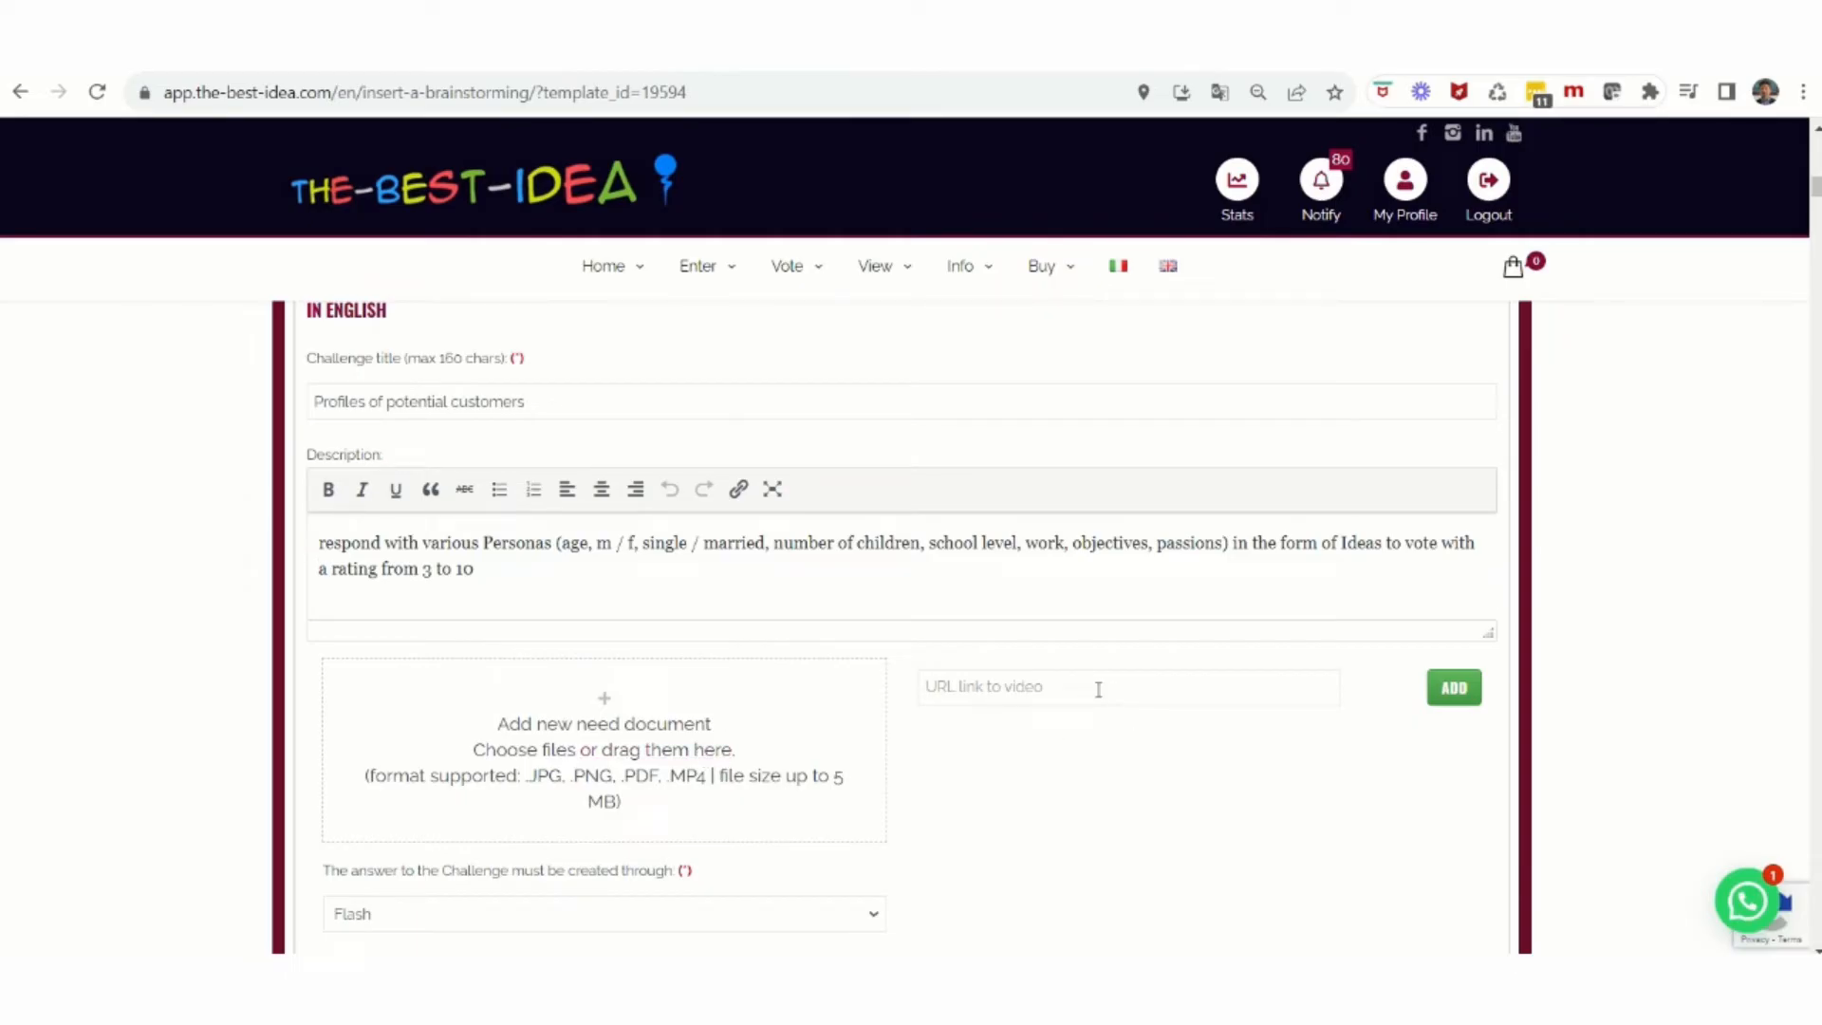
left_click(1066, 692)
left_click_drag(1814, 188, 1814, 194)
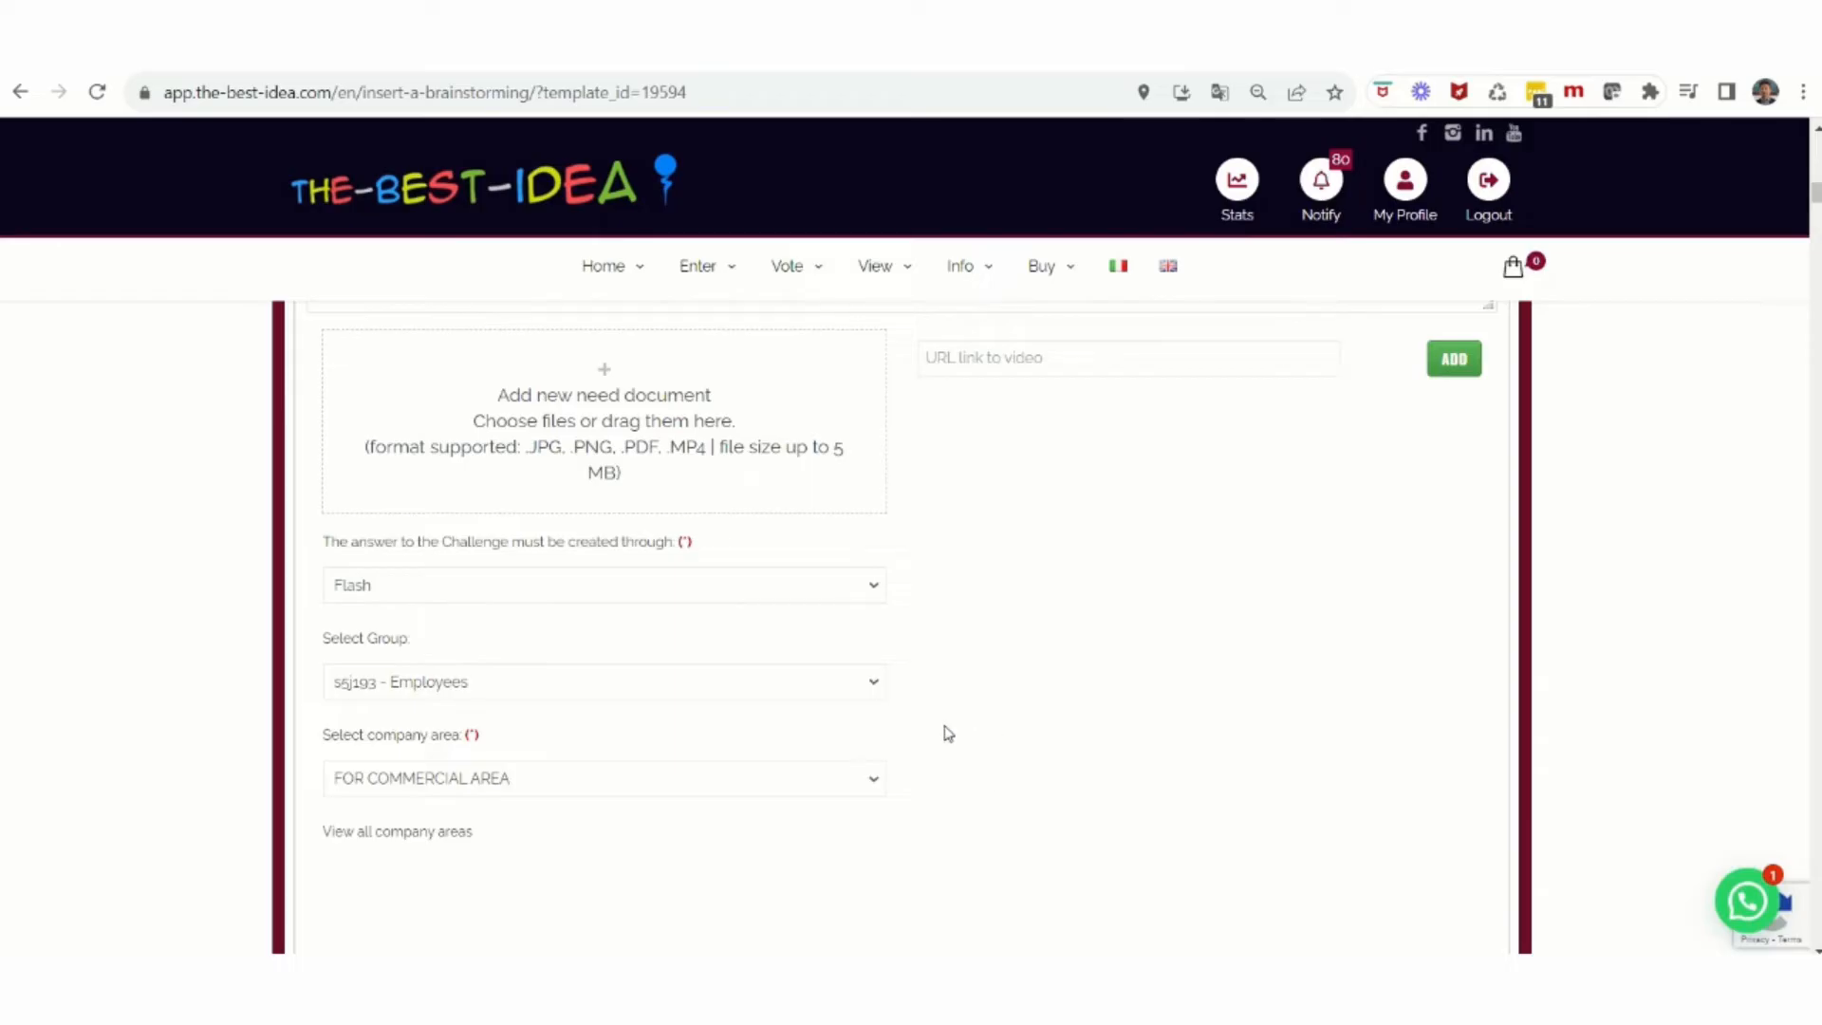
left_click(868, 587)
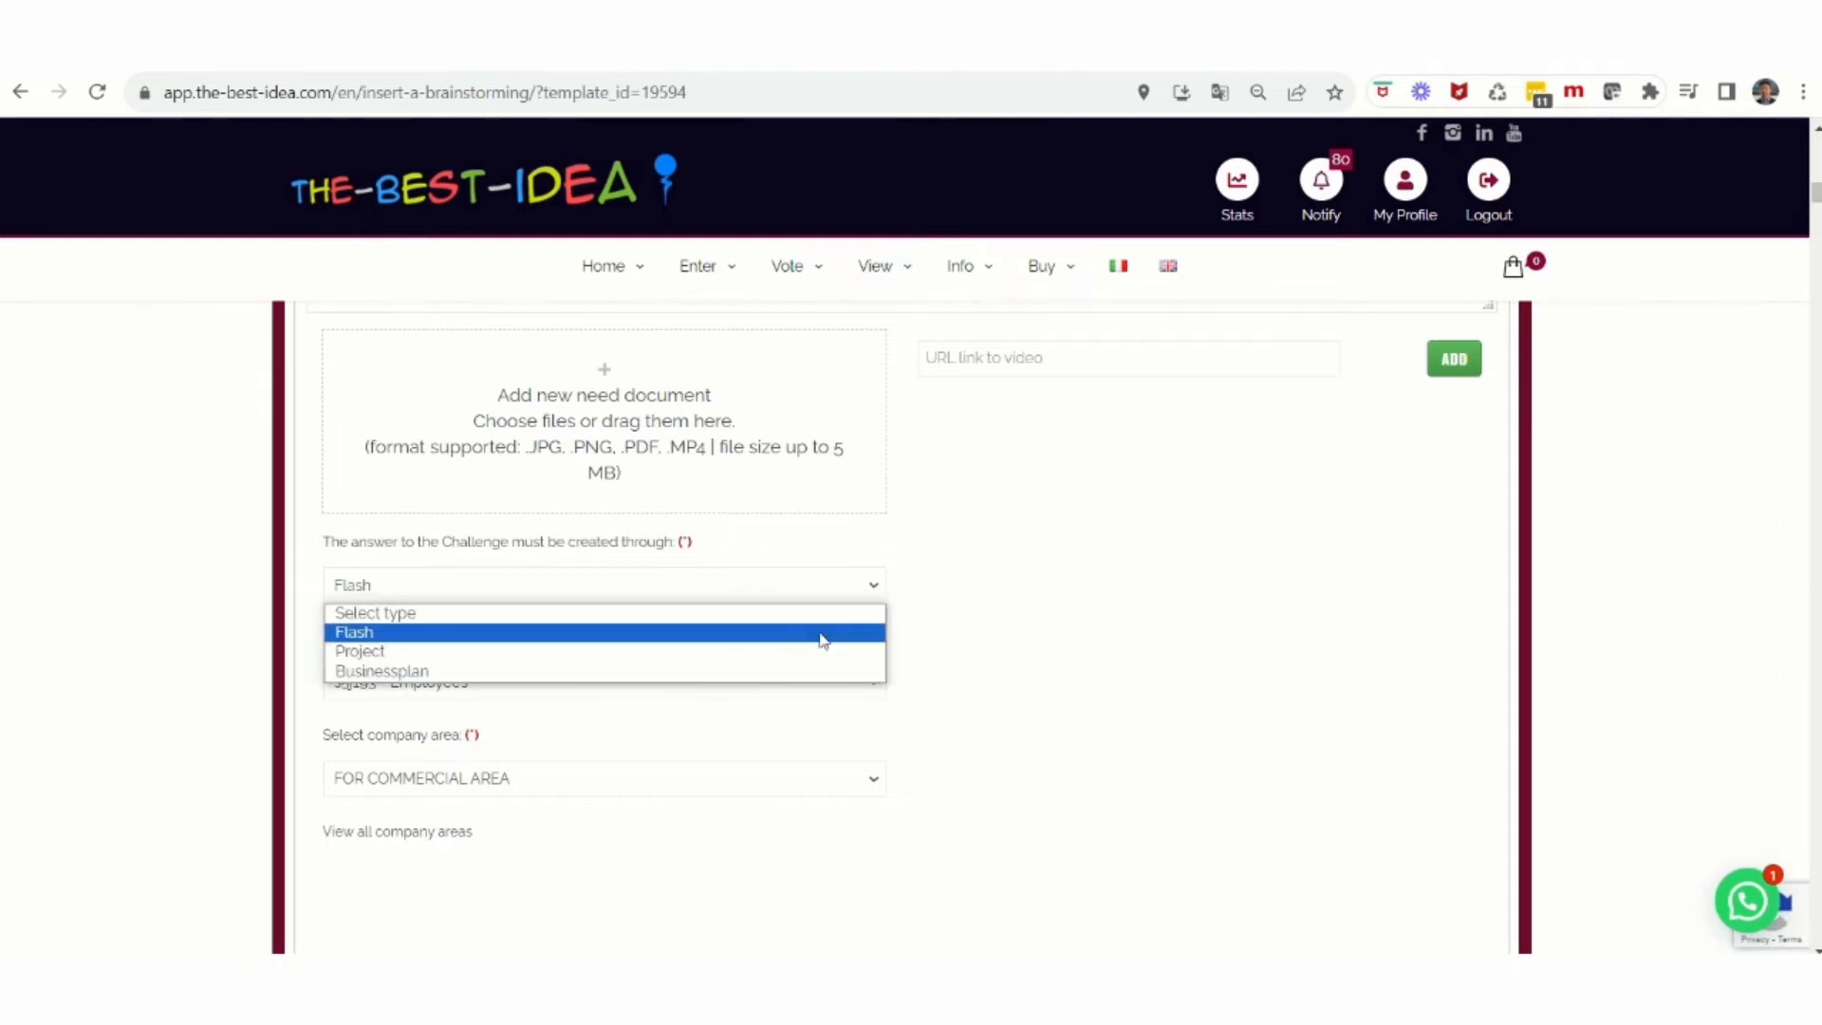
left_click(823, 632)
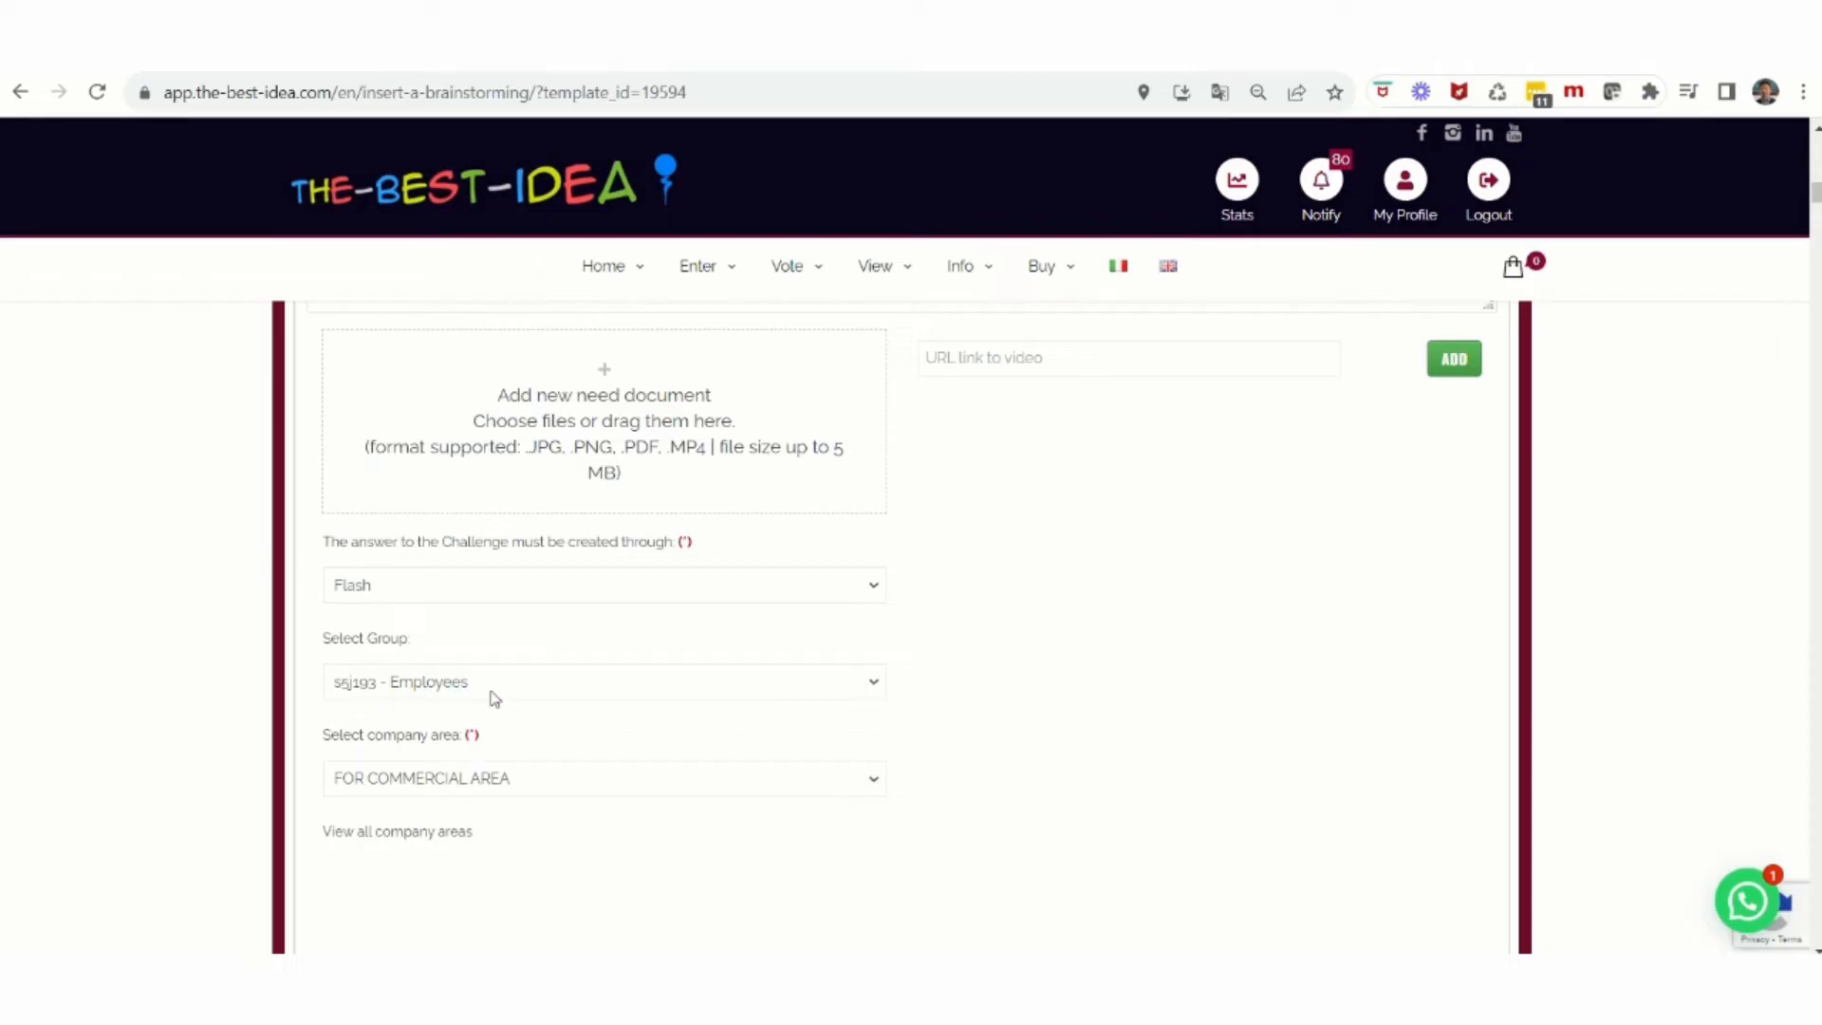
- Set activity 1.1's group to "2vwx38 - Financing Committee and Projects Team" and look through its company area options
left_click(875, 684)
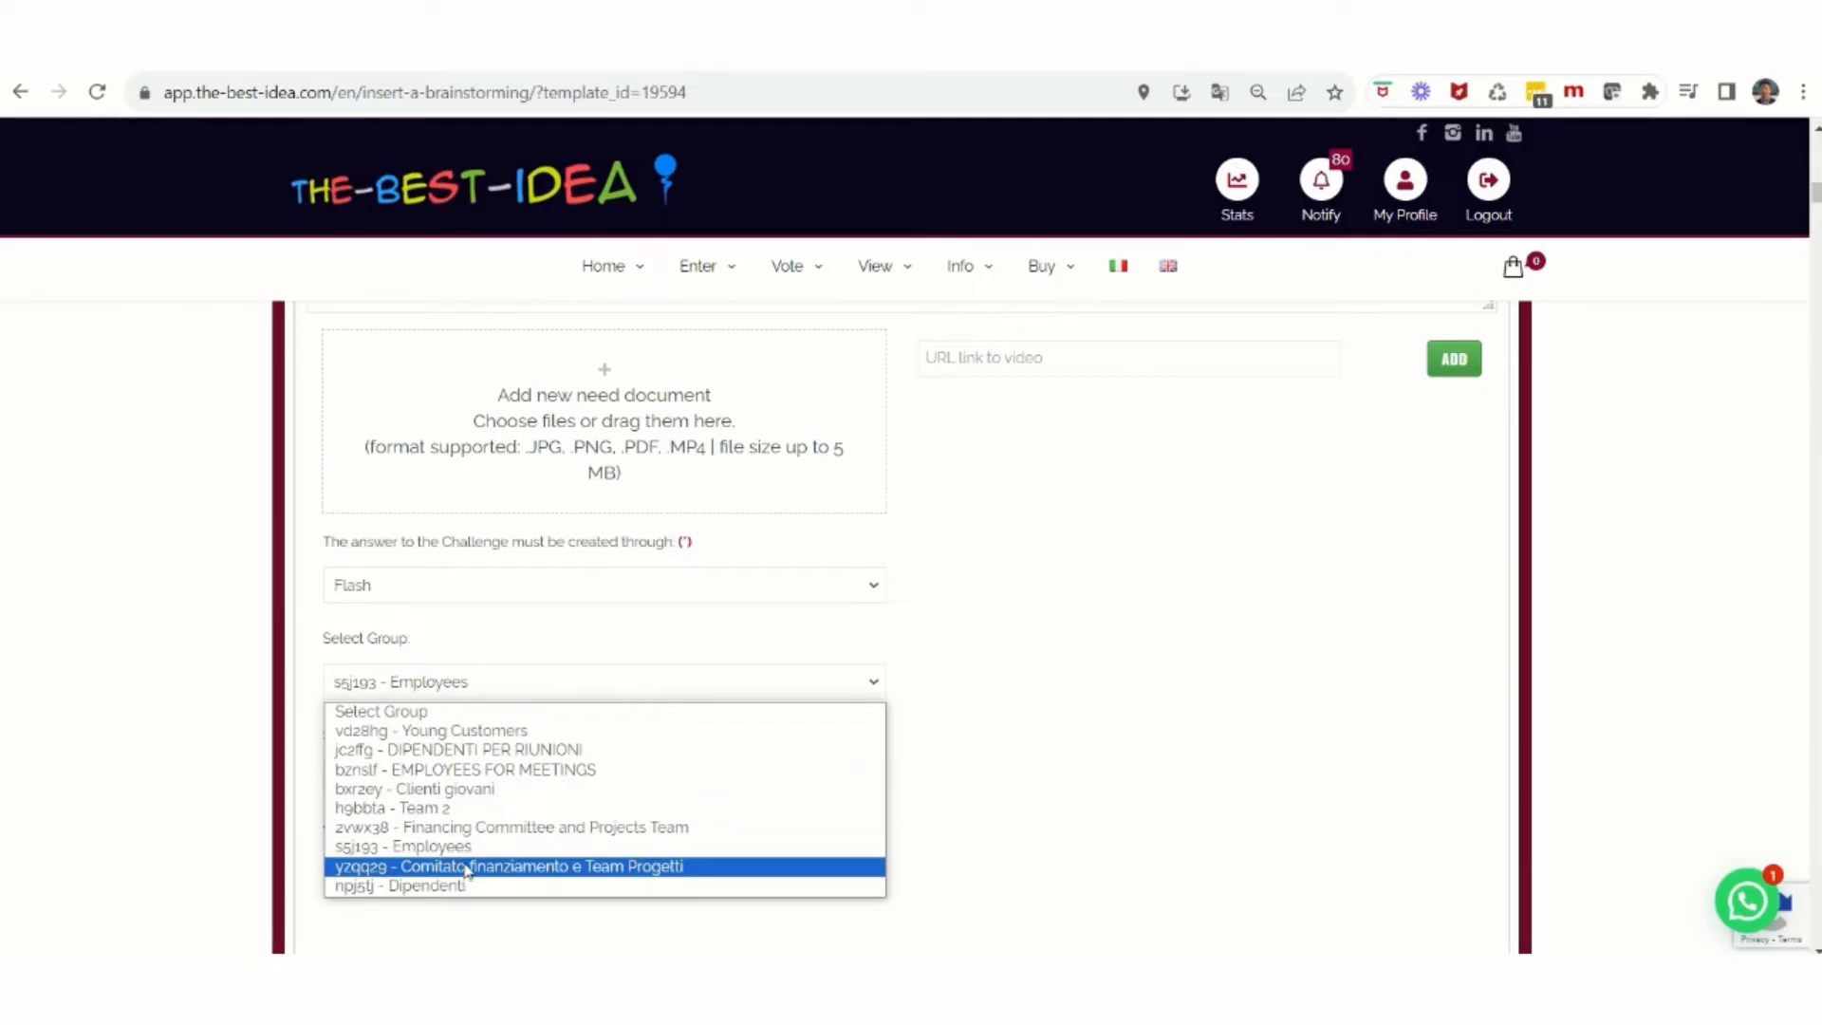
left_click(461, 829)
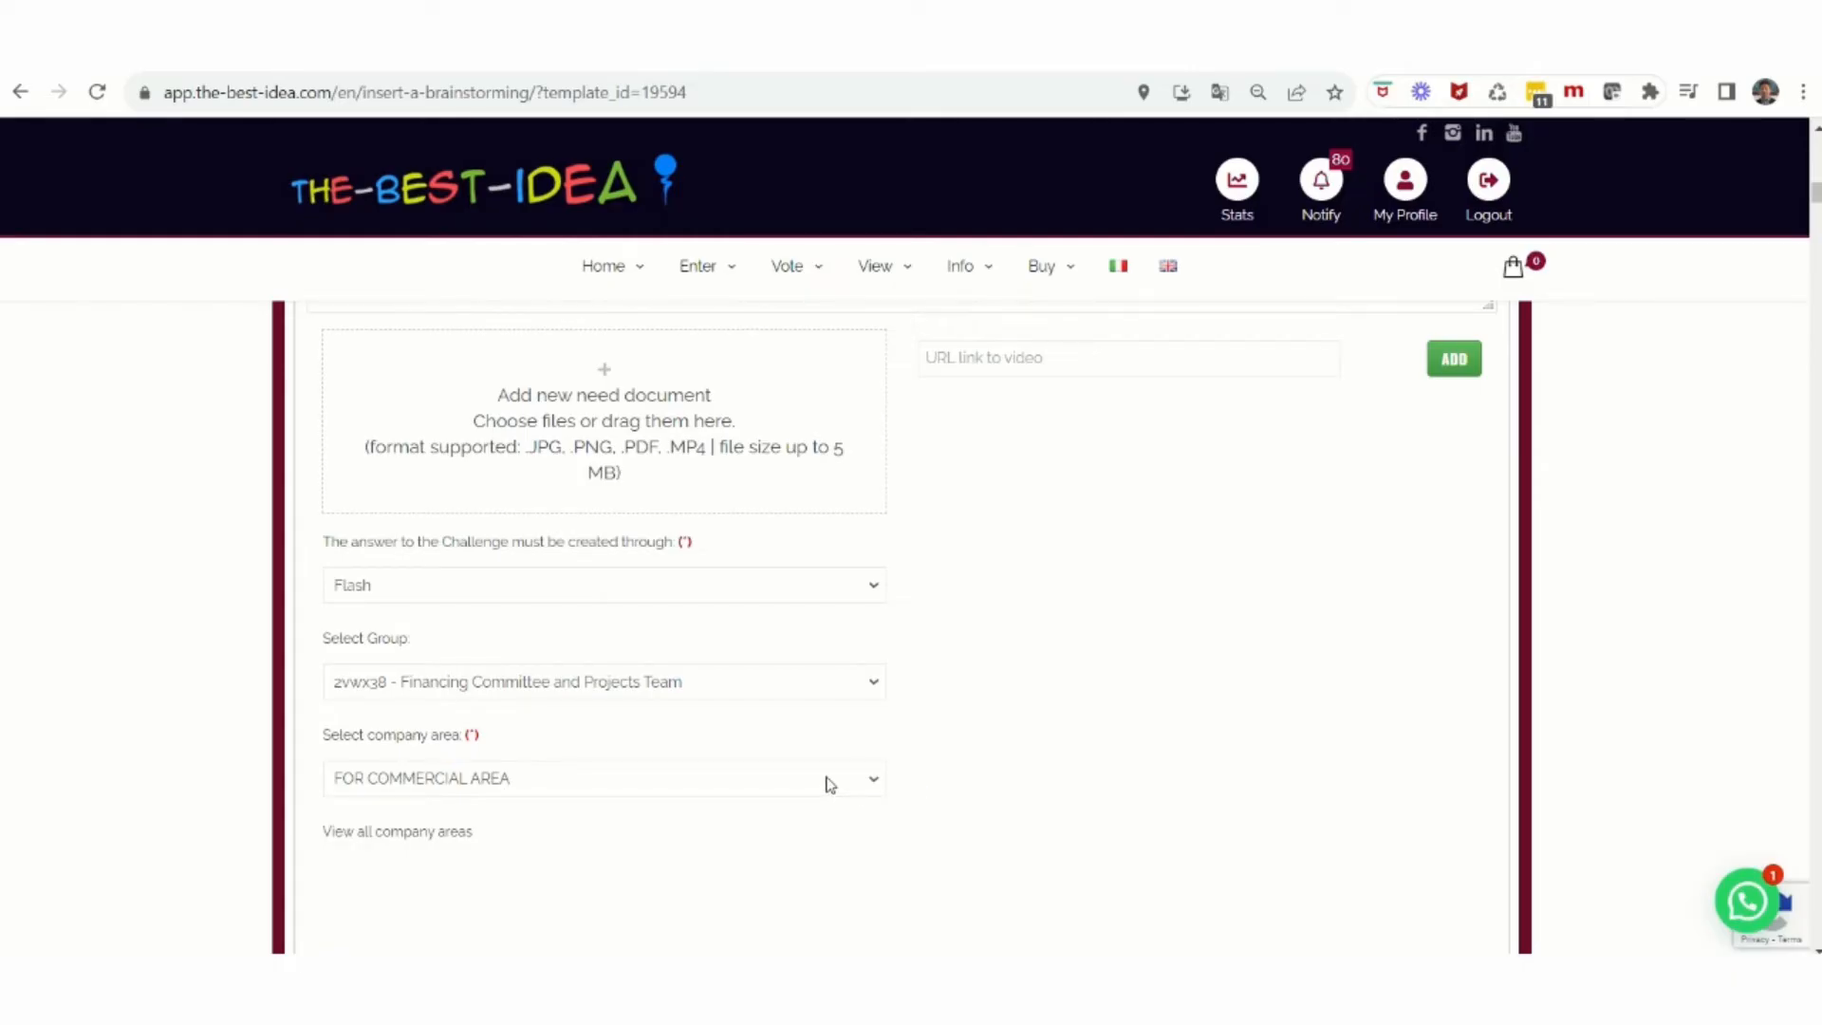
left_click(875, 785)
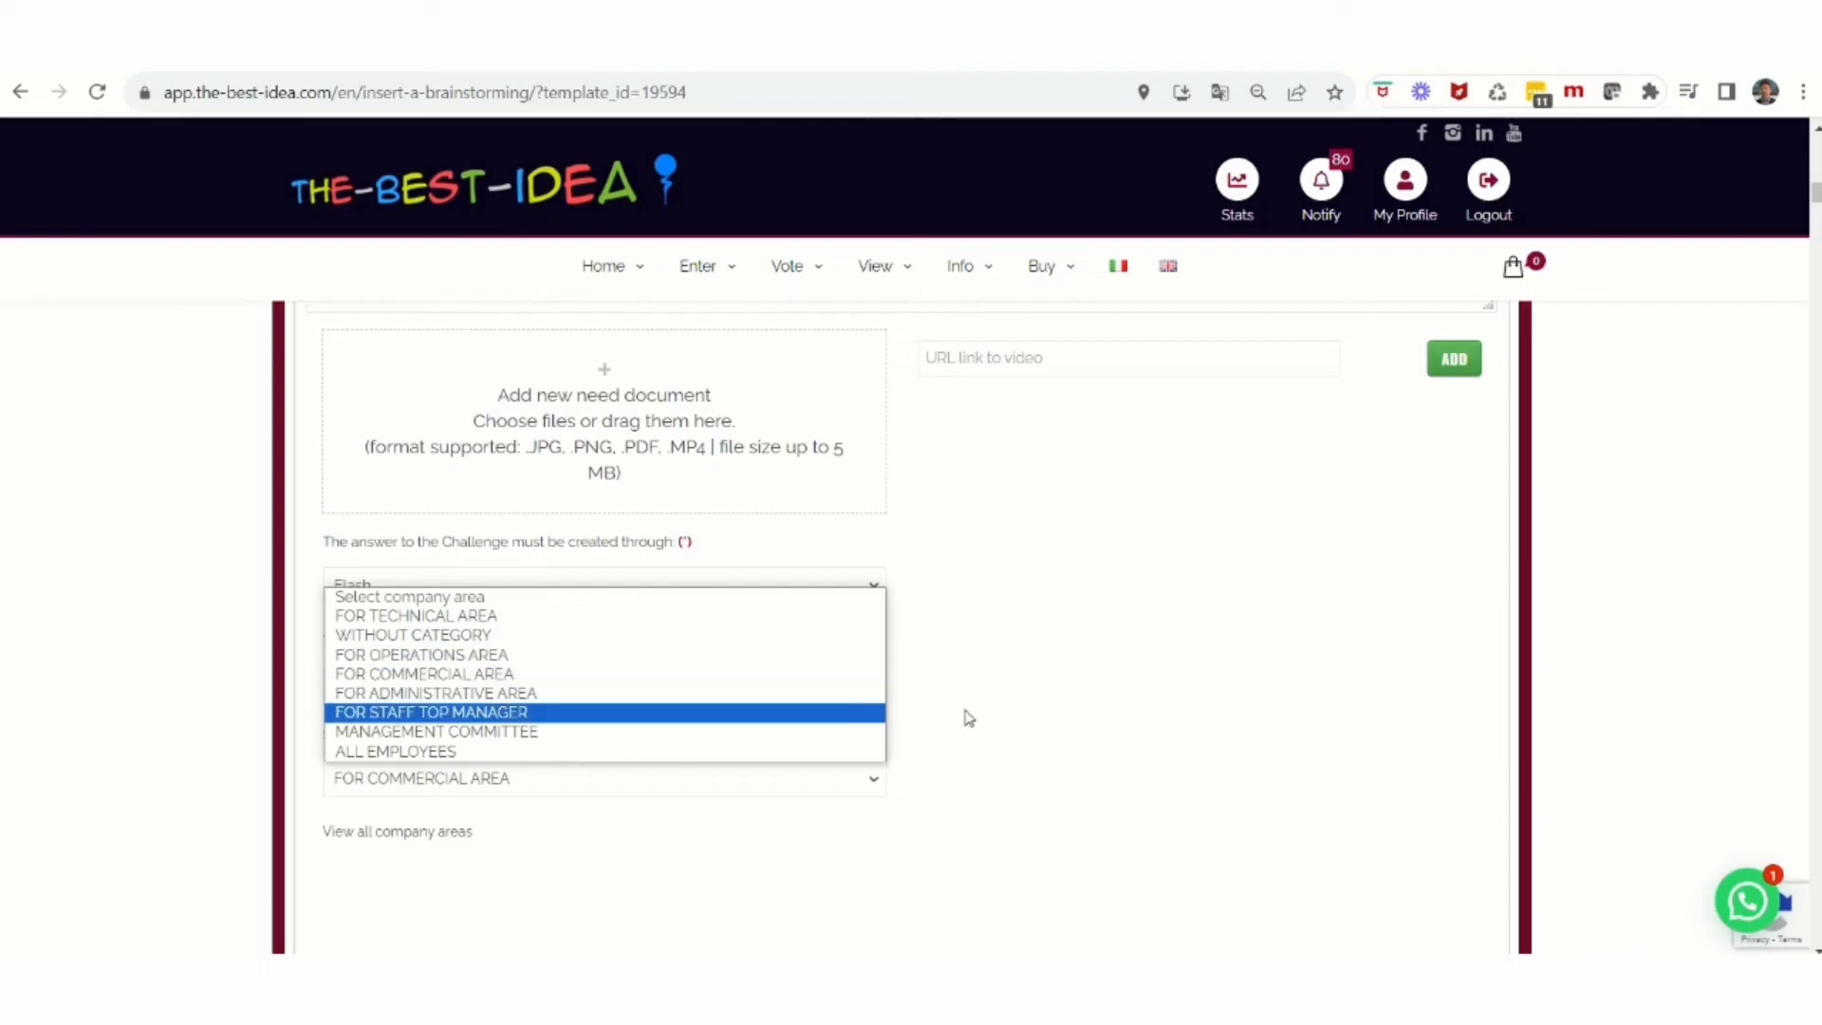
left_click(1014, 717)
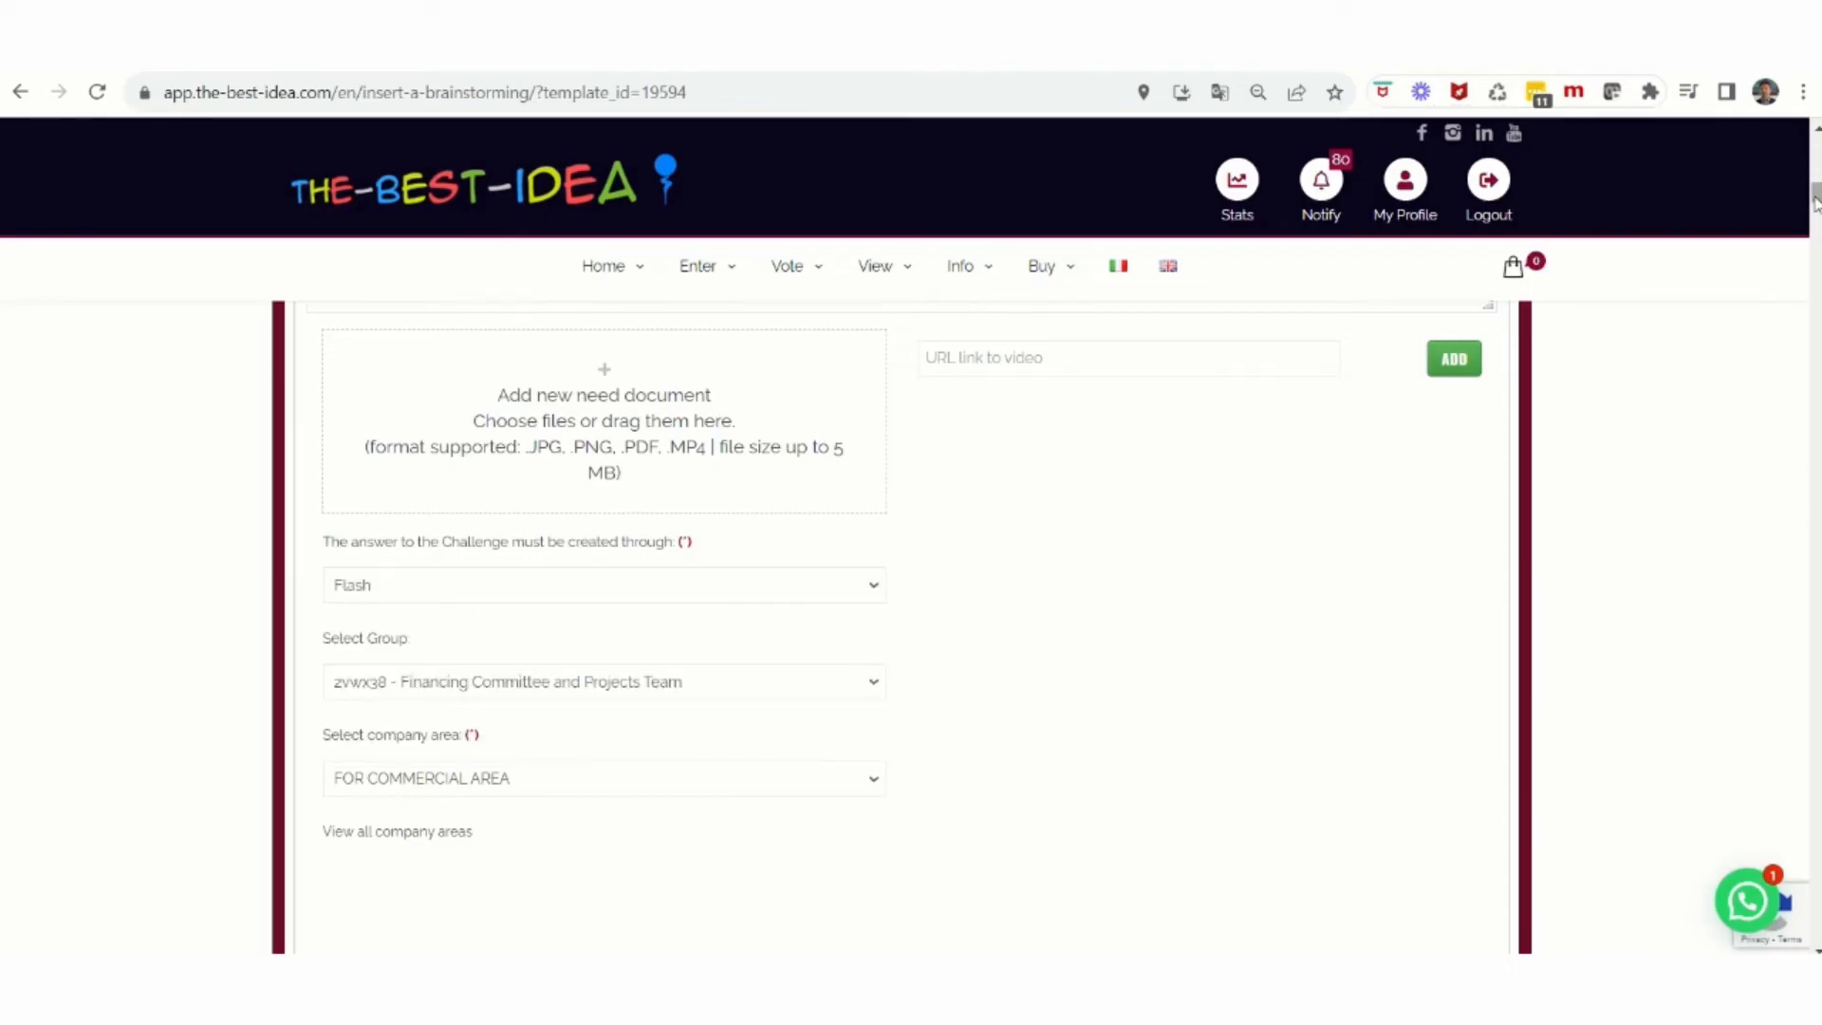
- Collapse activities 1.2, 1.3 and 1.4 of chapter 1, and move "Current most representative customers" below "Target market size"
left_click_drag(1815, 197, 1816, 208)
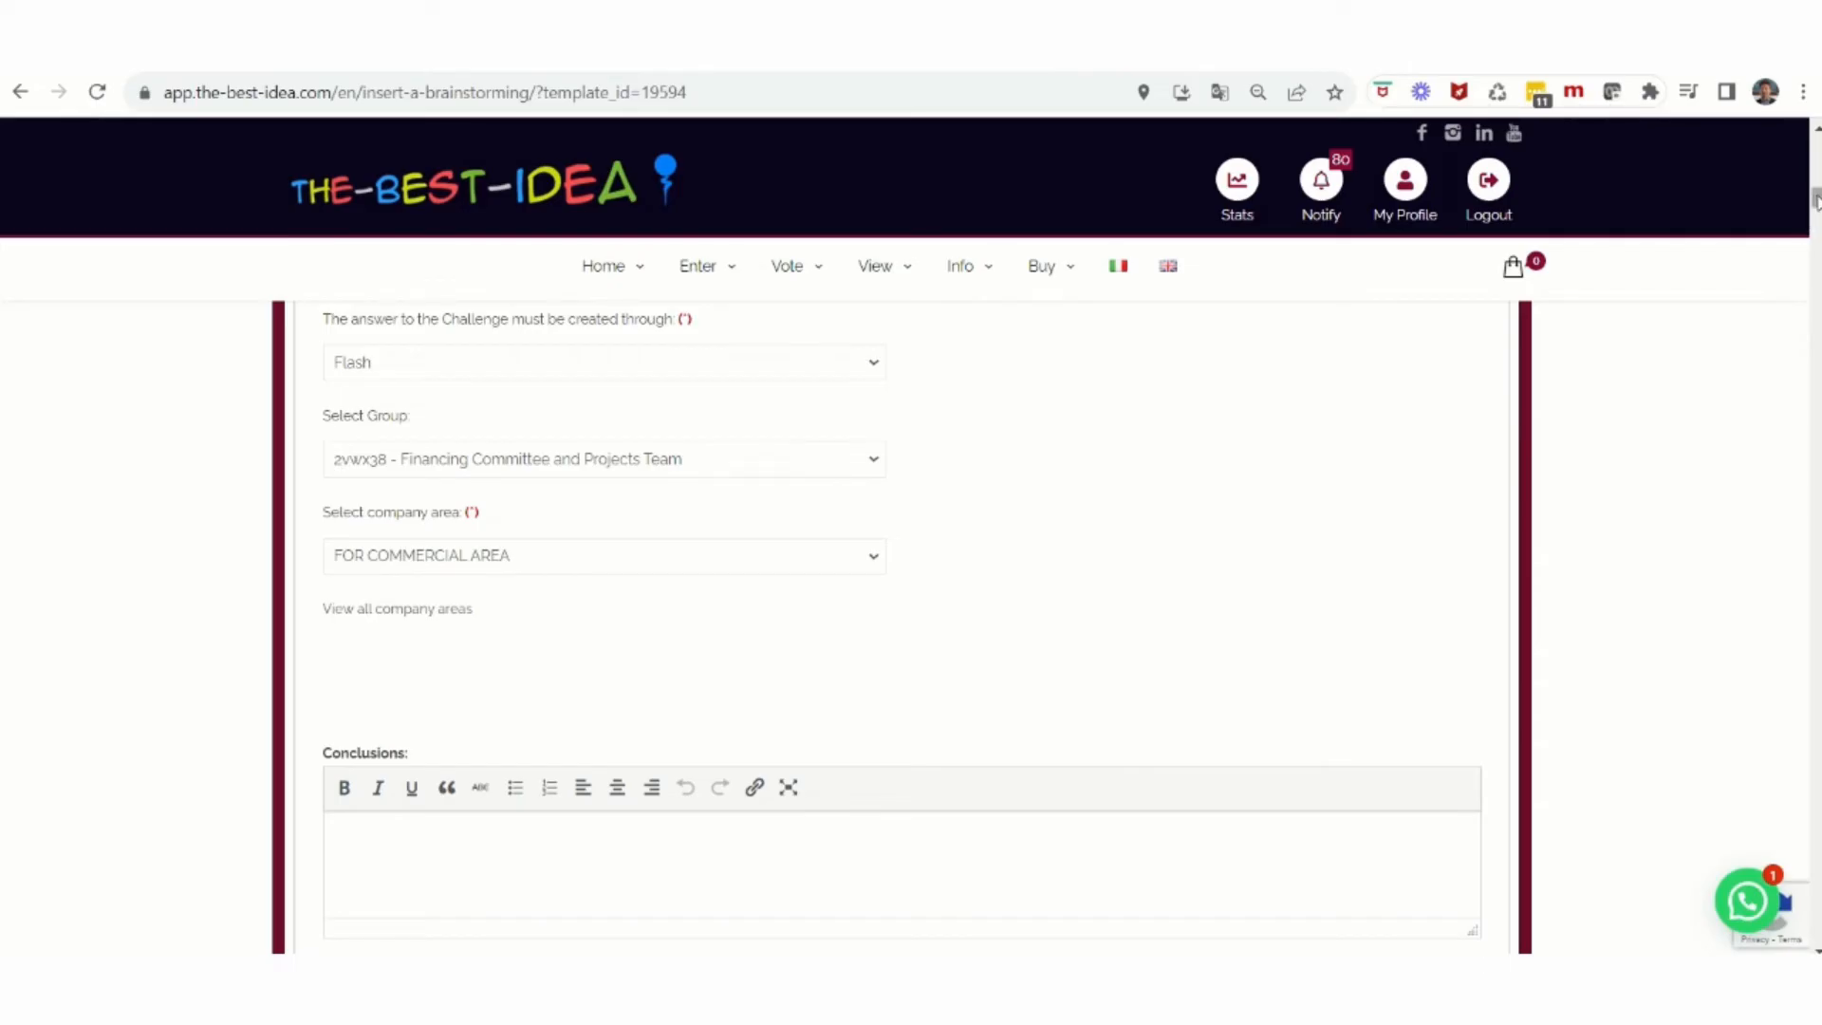
left_click_drag(1814, 200, 1814, 205)
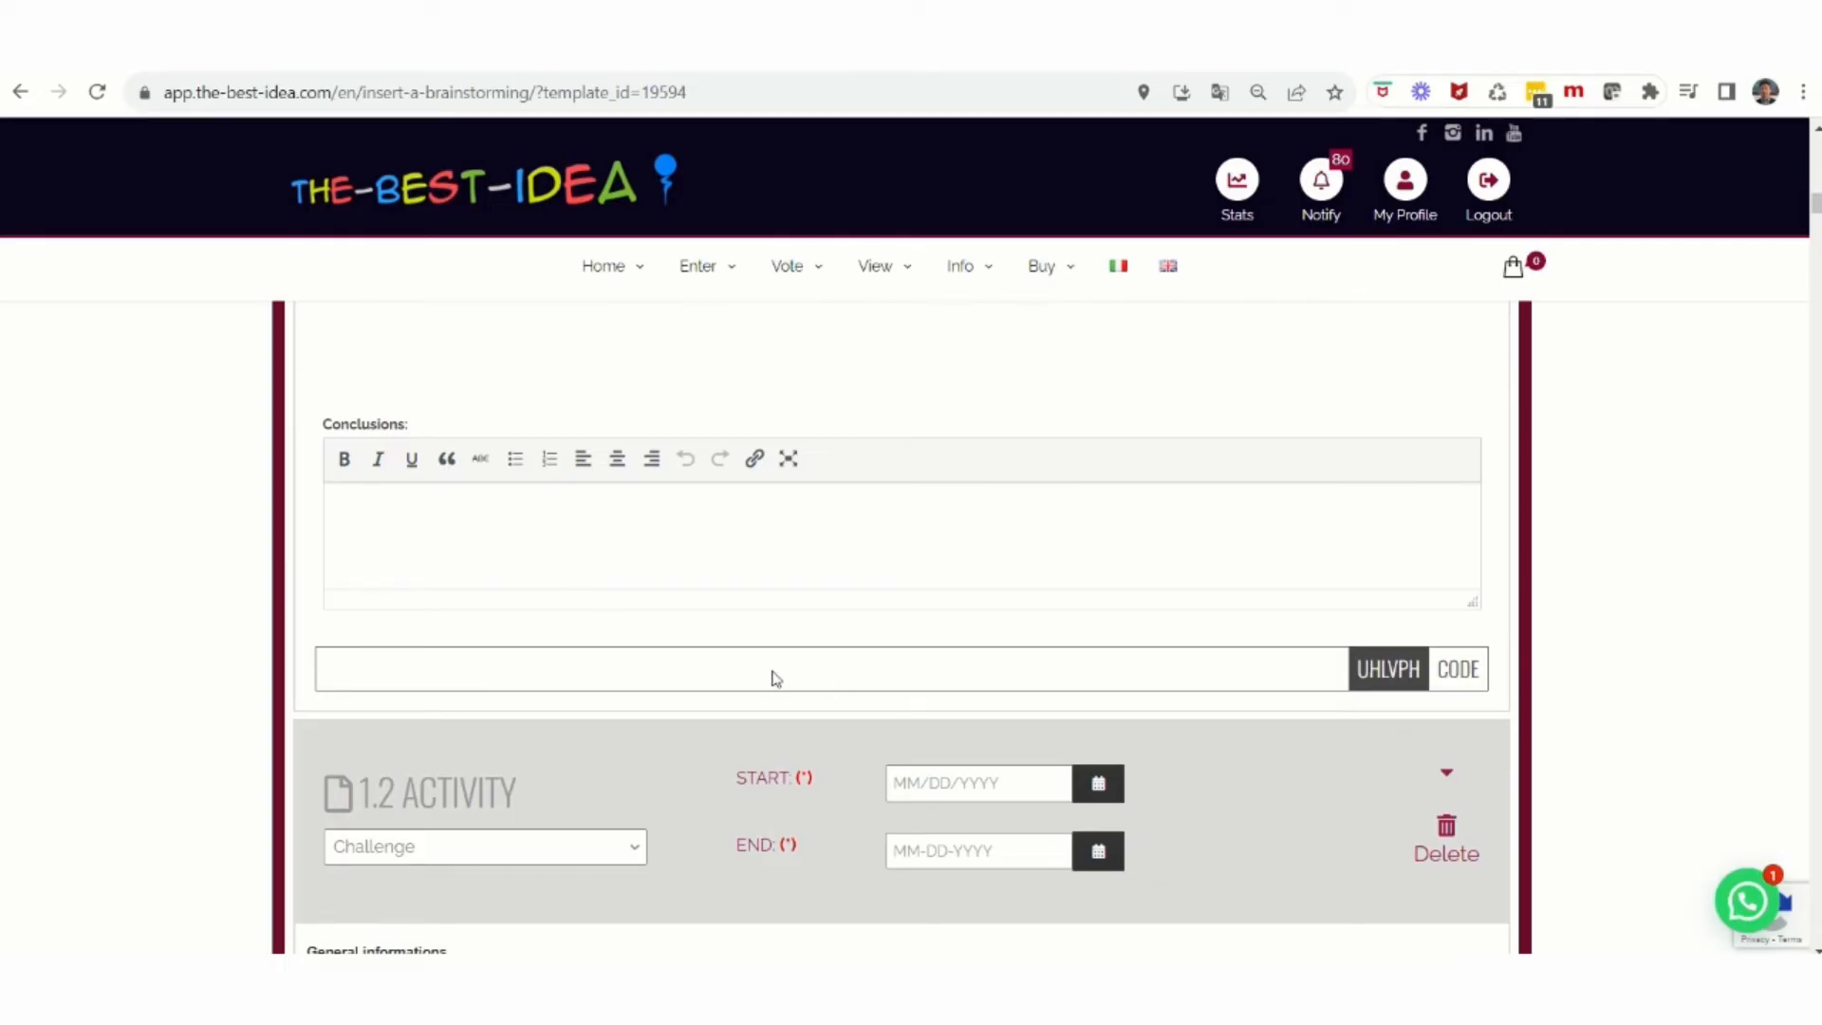
left_click(1449, 779)
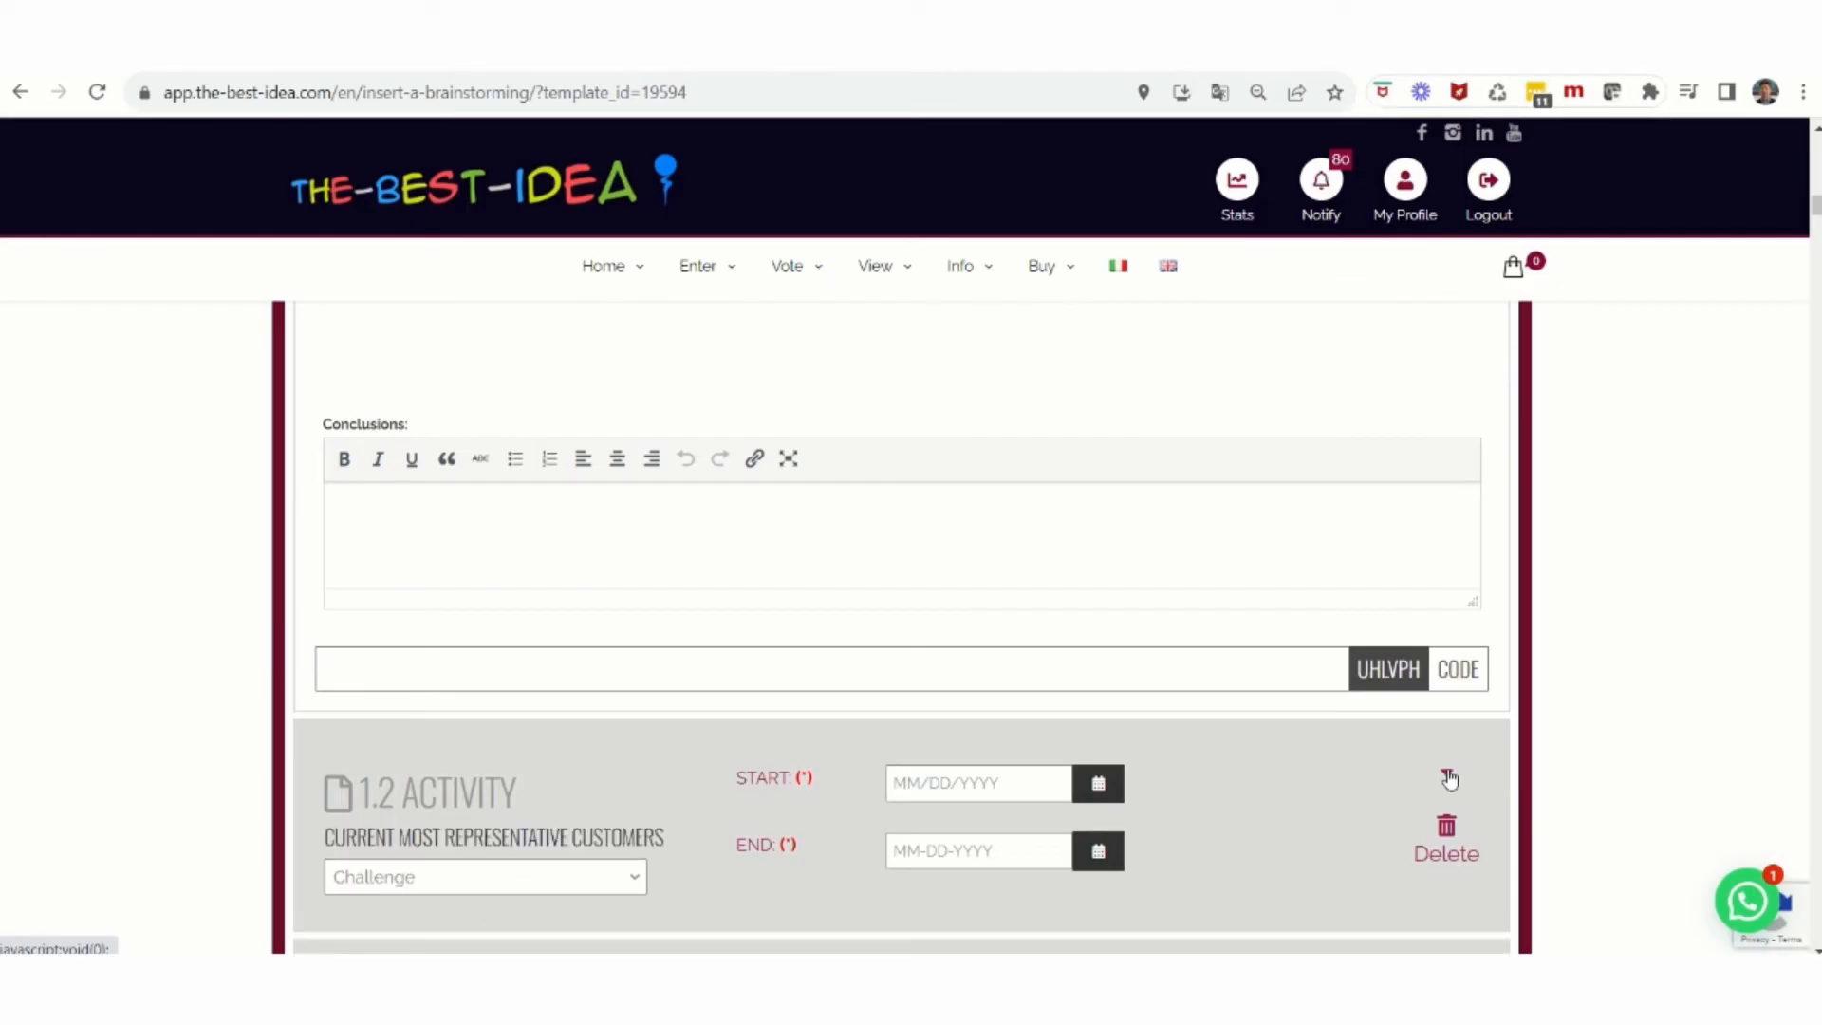
scroll(1449, 778, "down", 4)
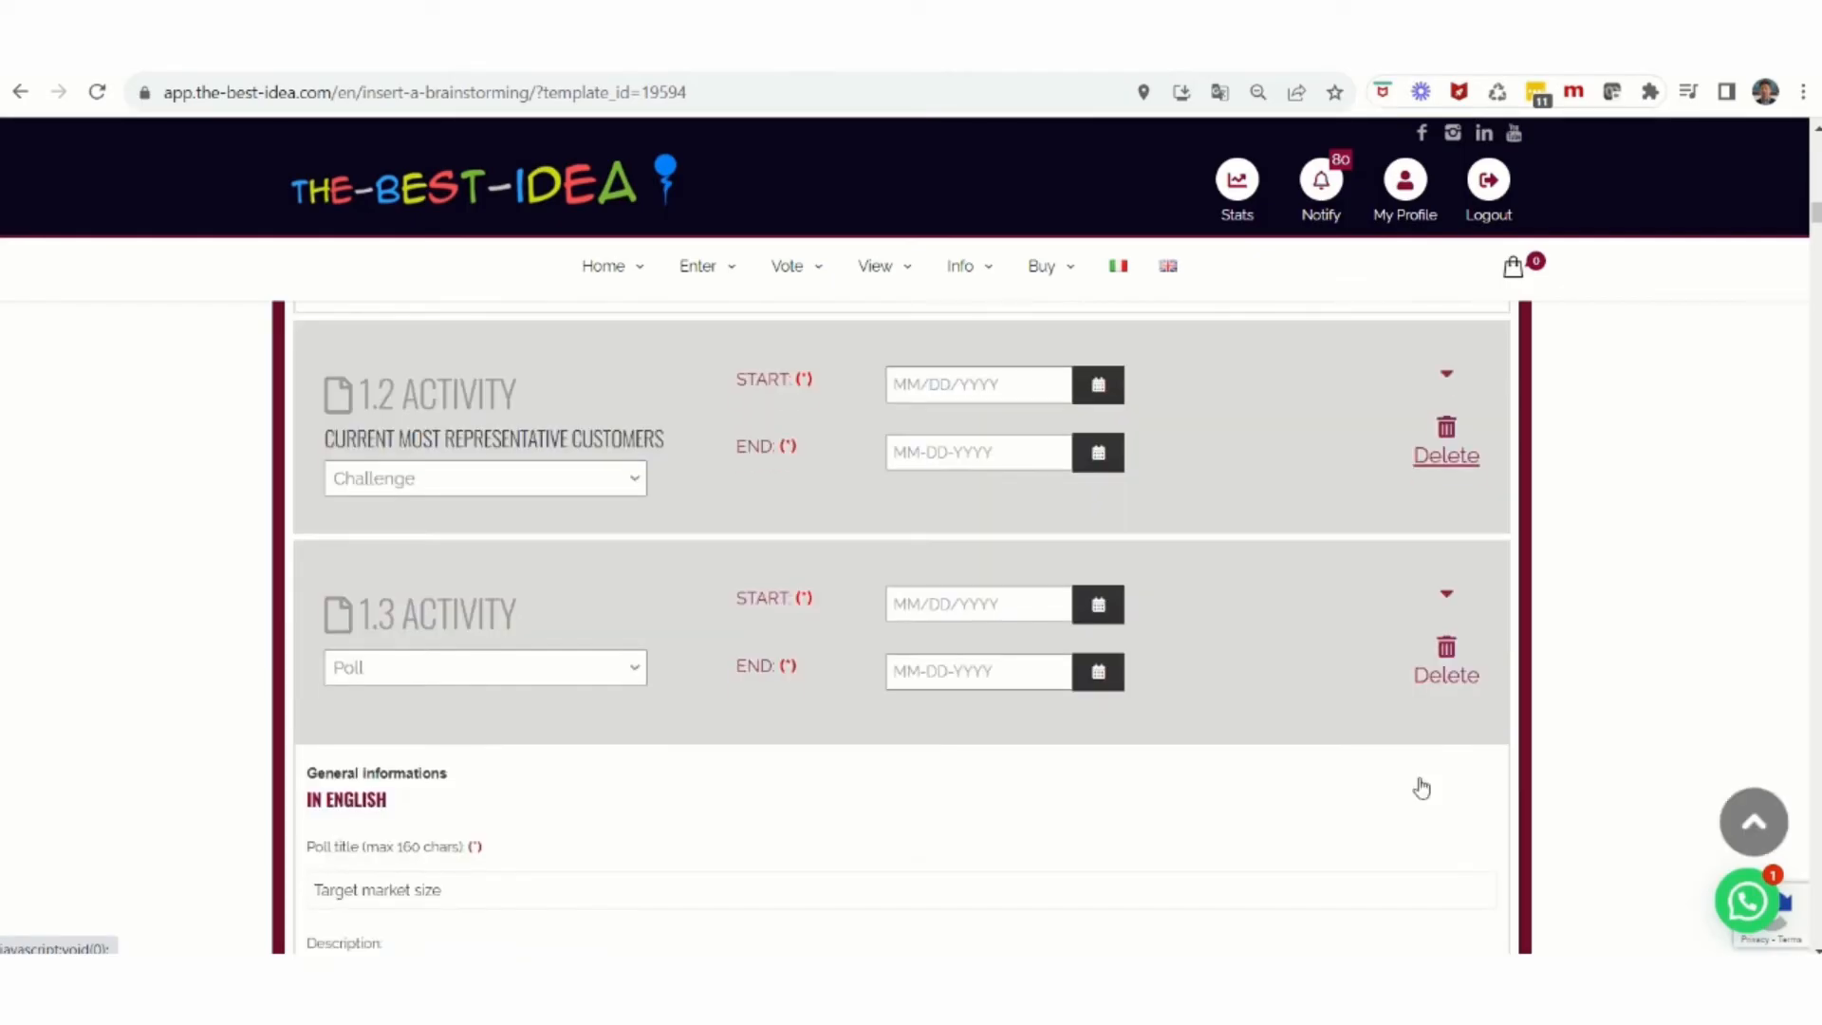
left_click(1447, 600)
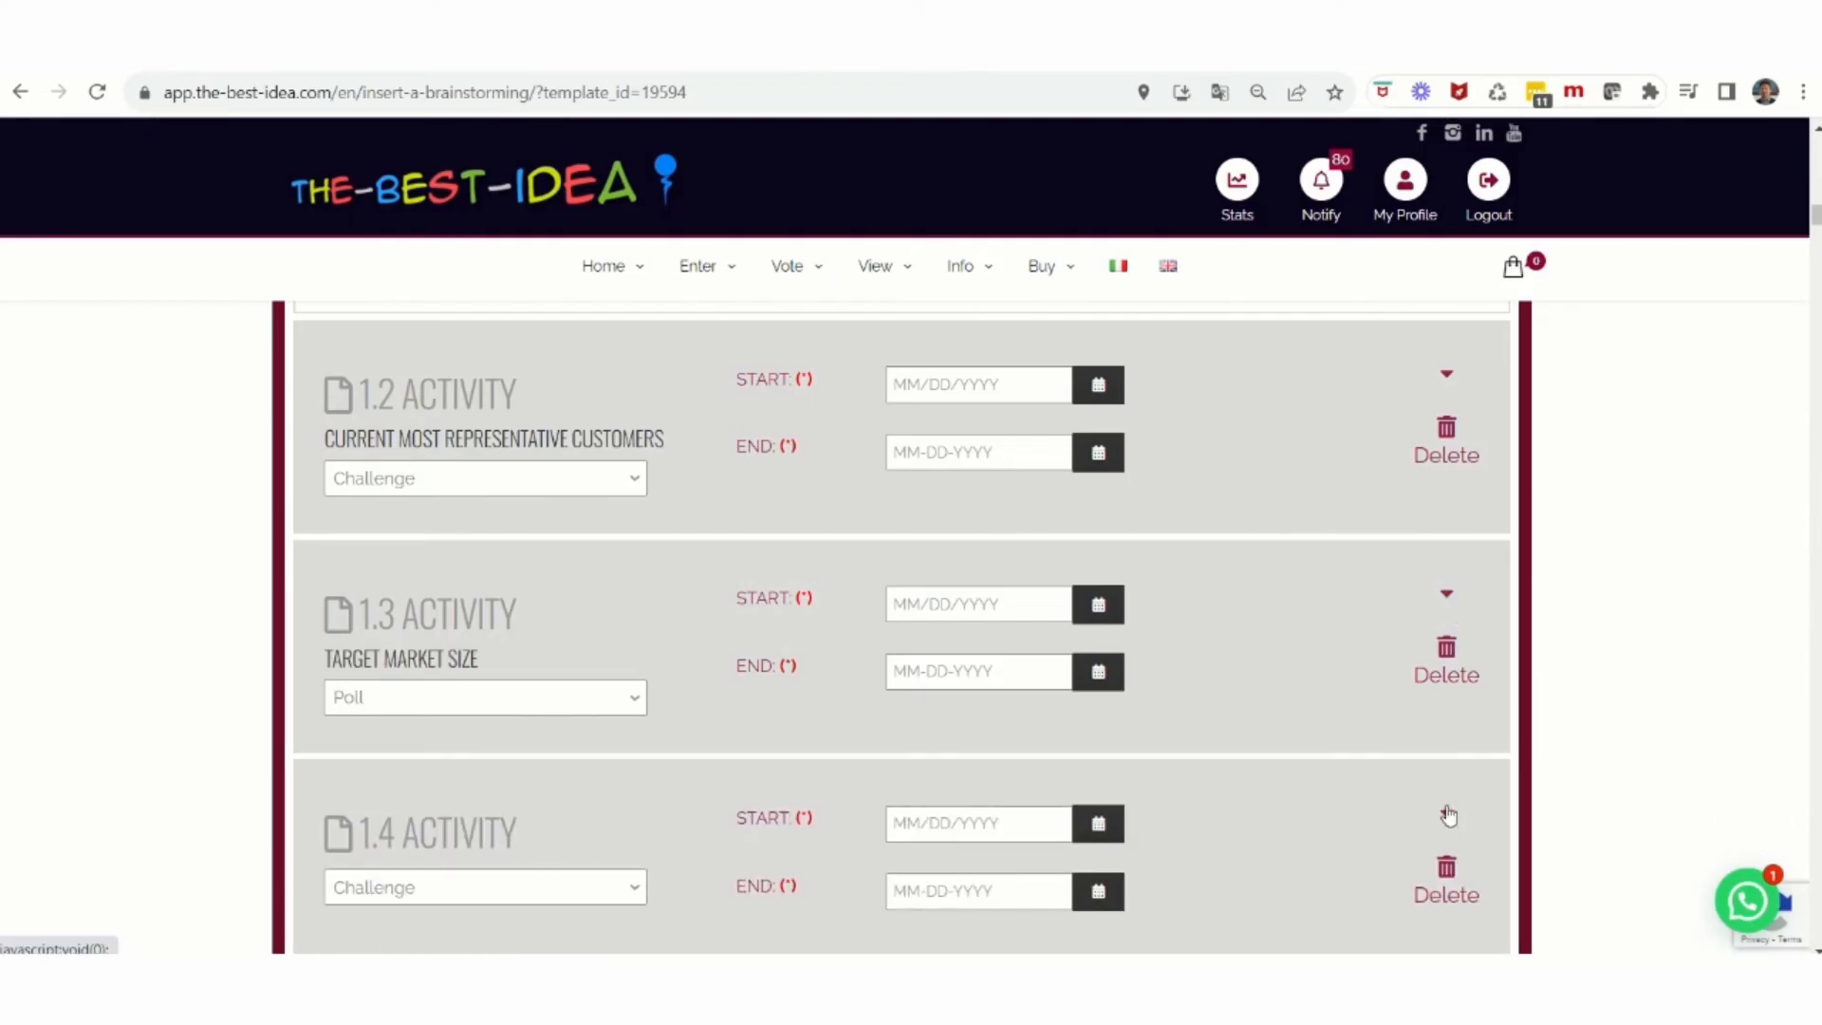
left_click(1447, 815)
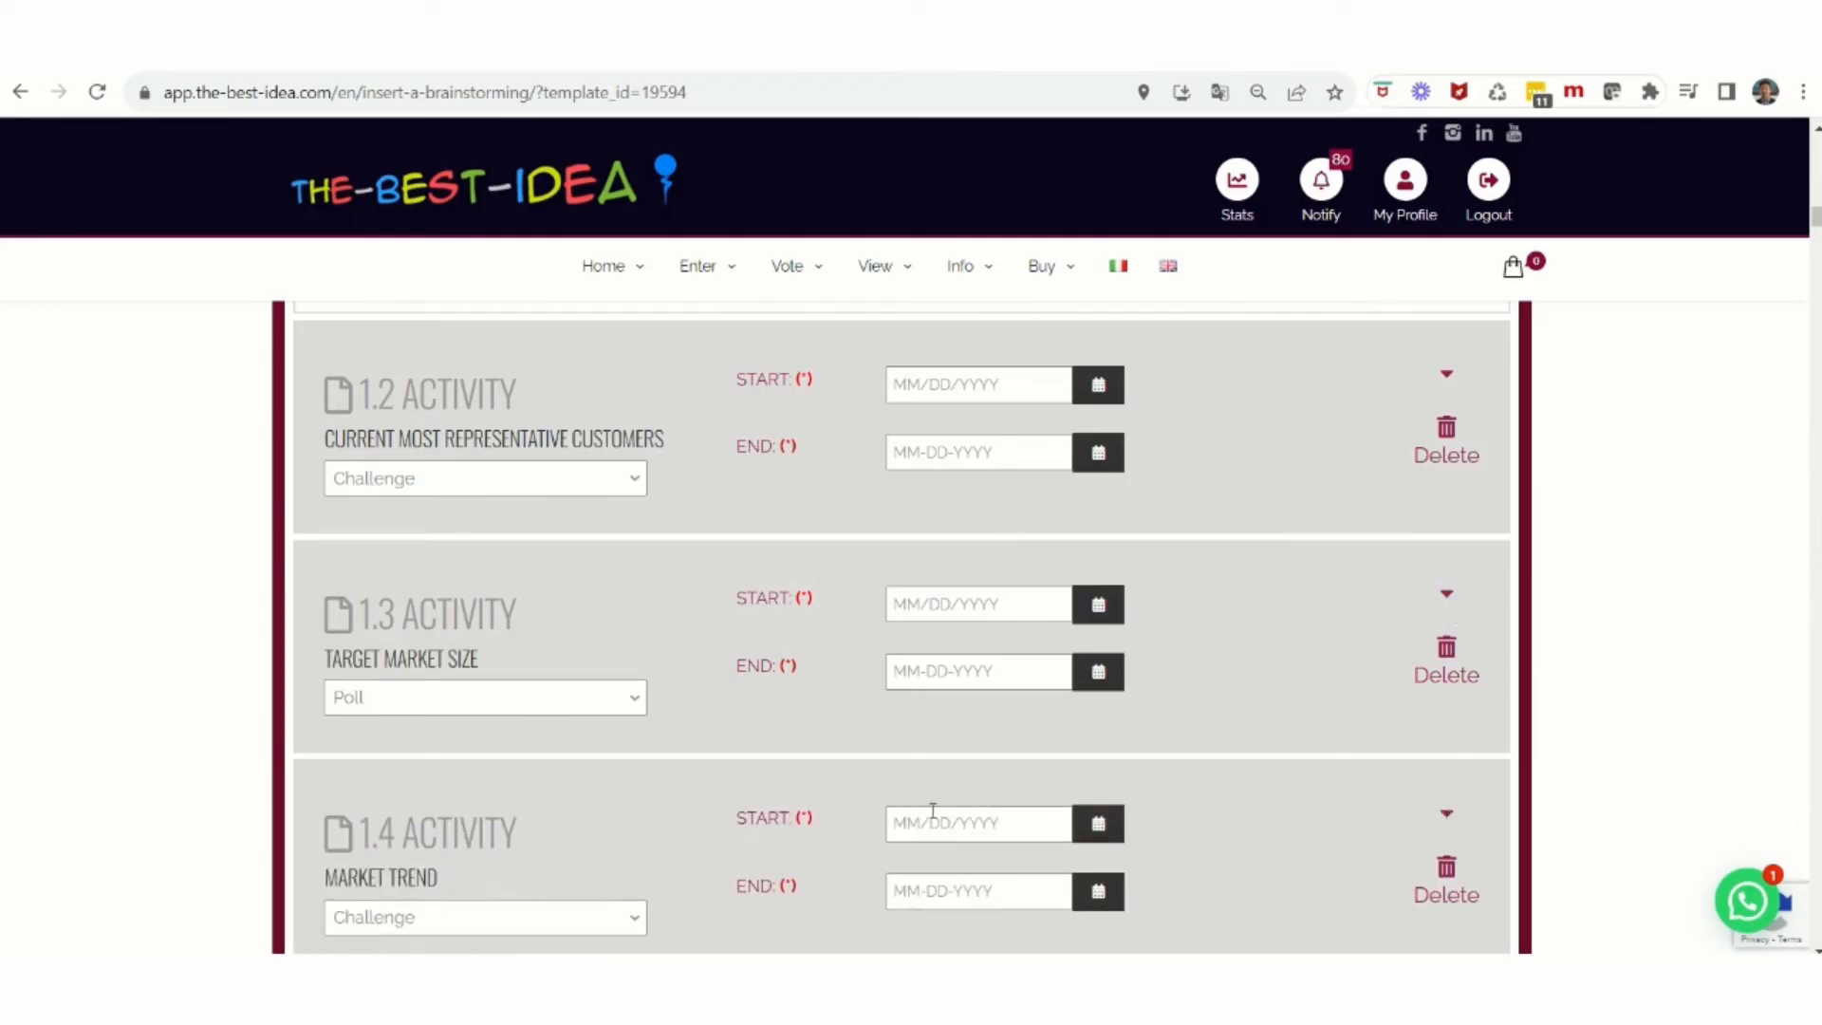
left_click_drag(566, 417, 553, 722)
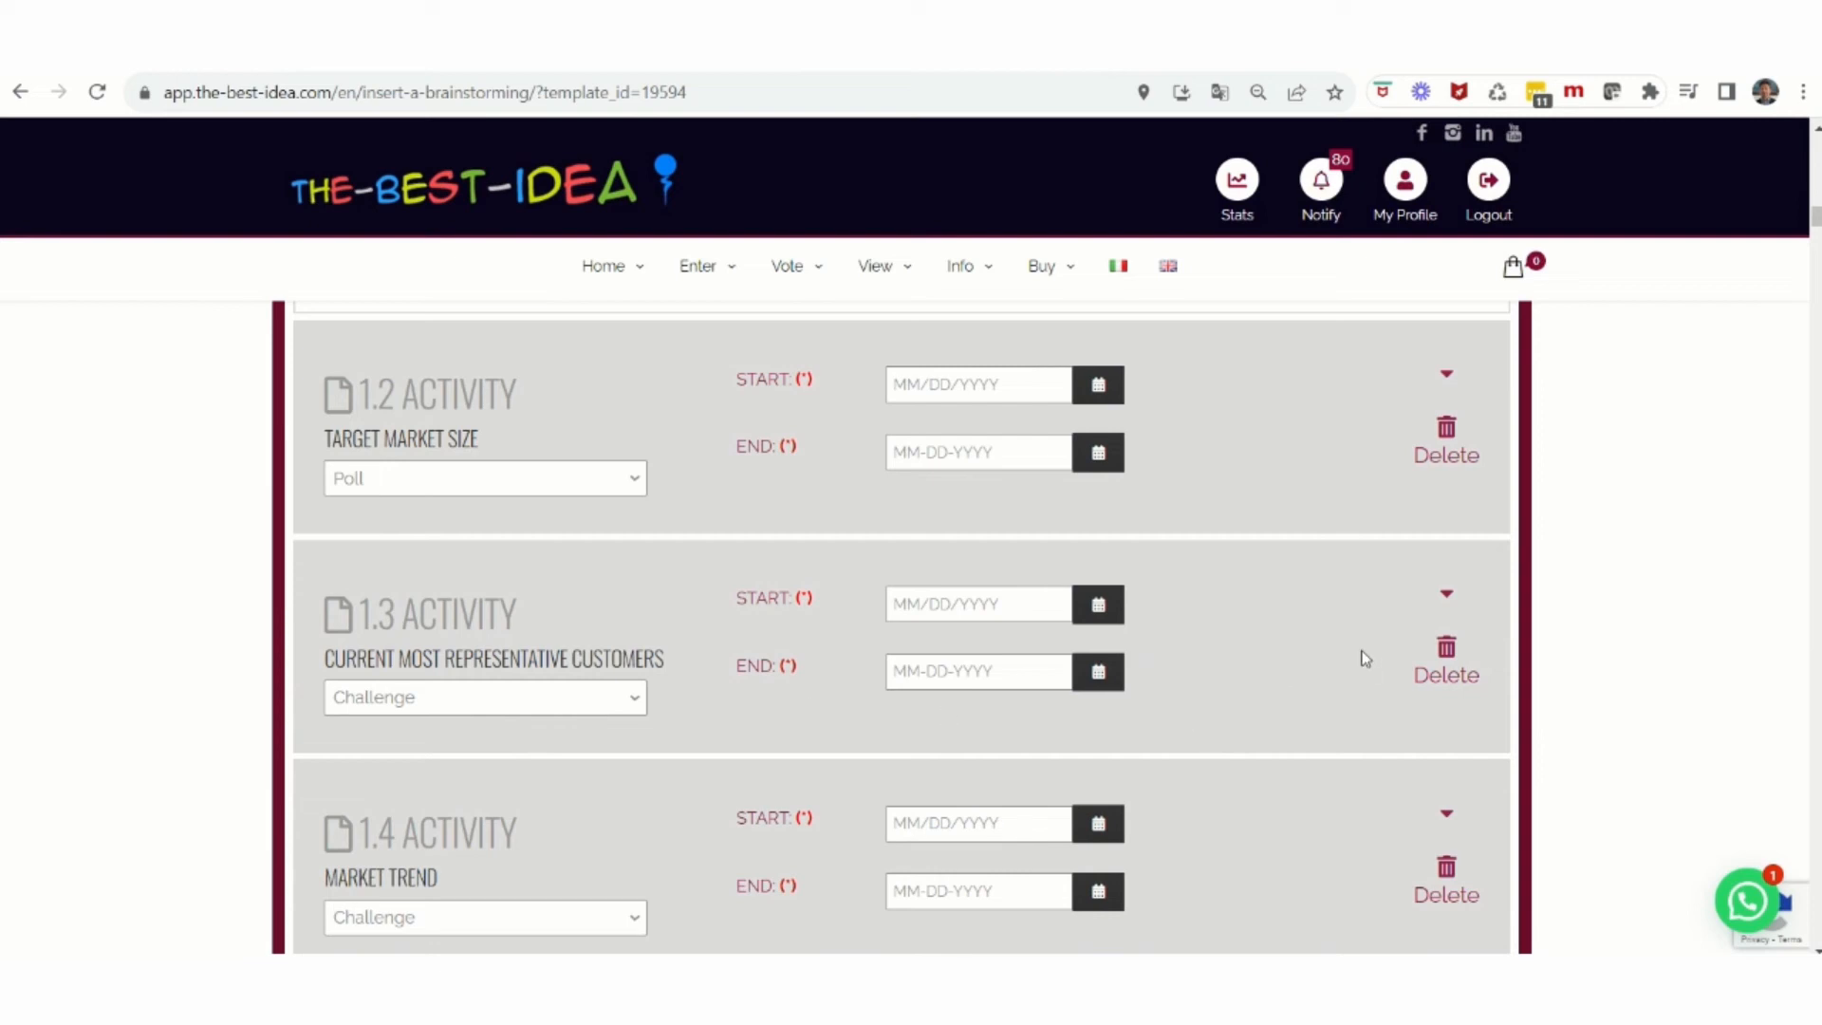
- Delete the "Market trend" activity from chapter 1
left_click(1449, 902)
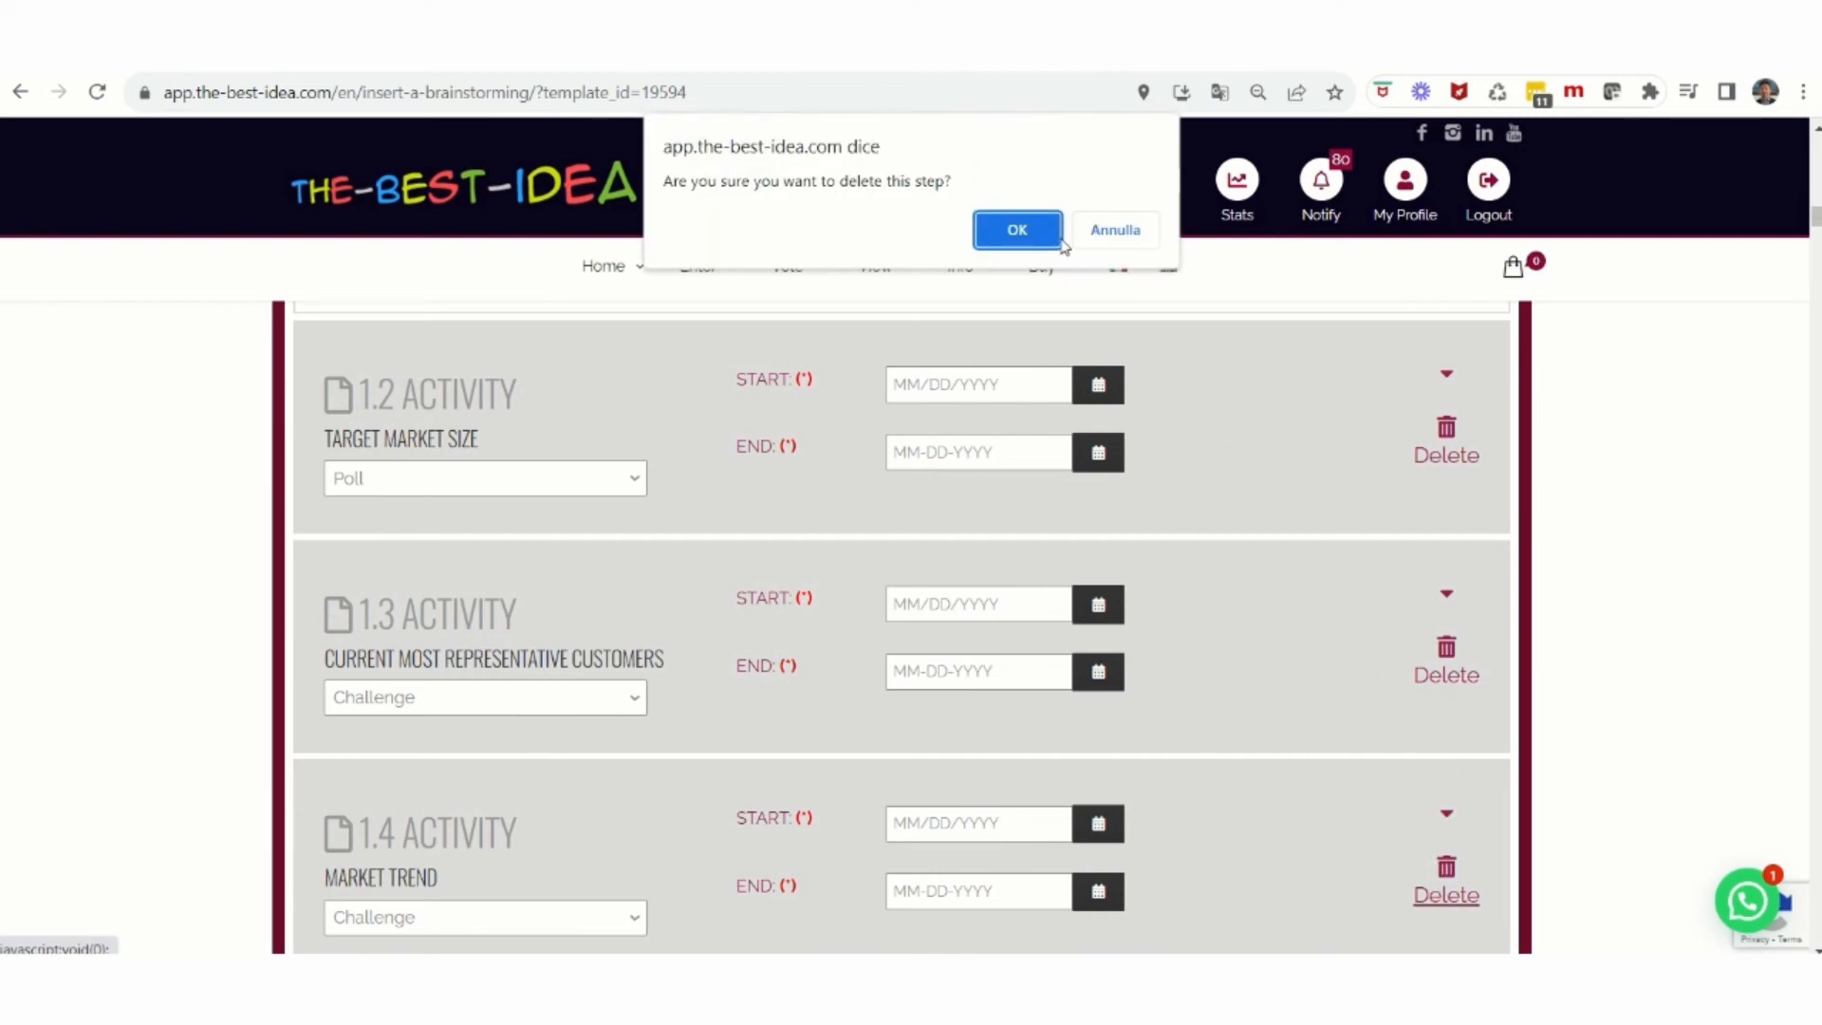
left_click(1023, 237)
scroll(1129, 551, "down", 4)
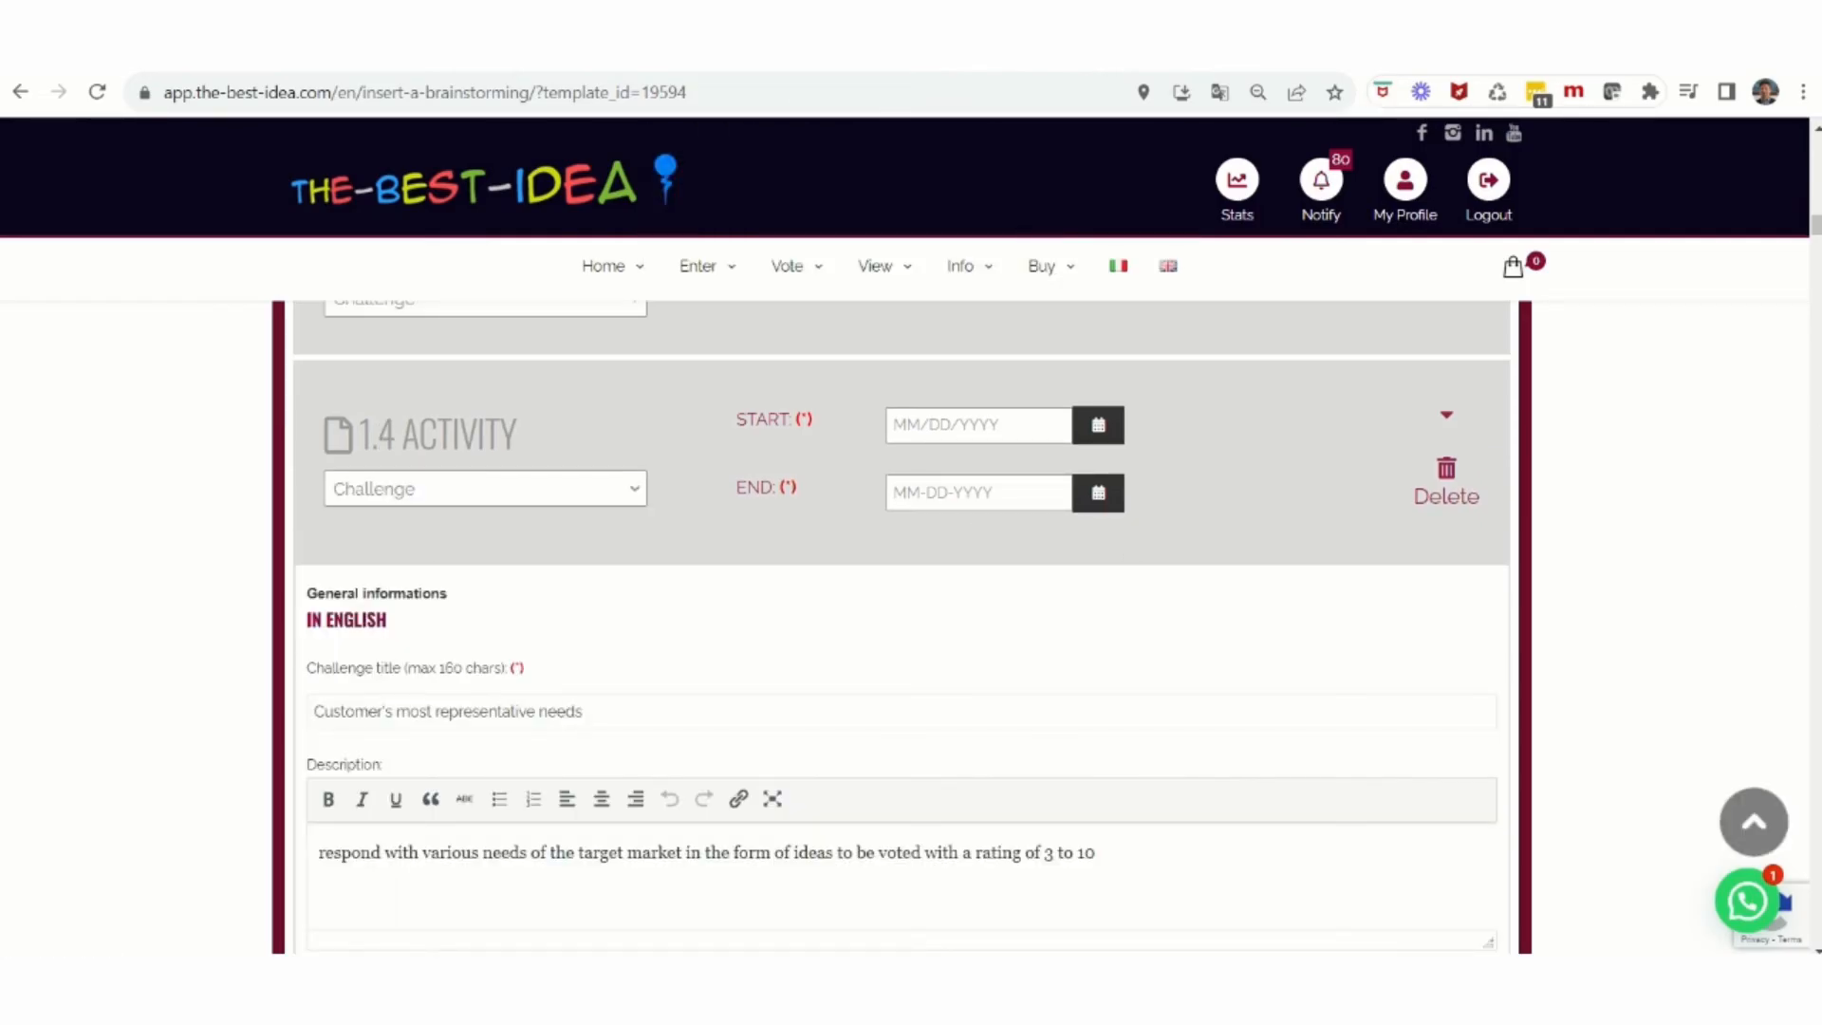
- Save the customized brainstorming as a draft without saving it as a model
left_click_drag(1818, 233, 1817, 761)
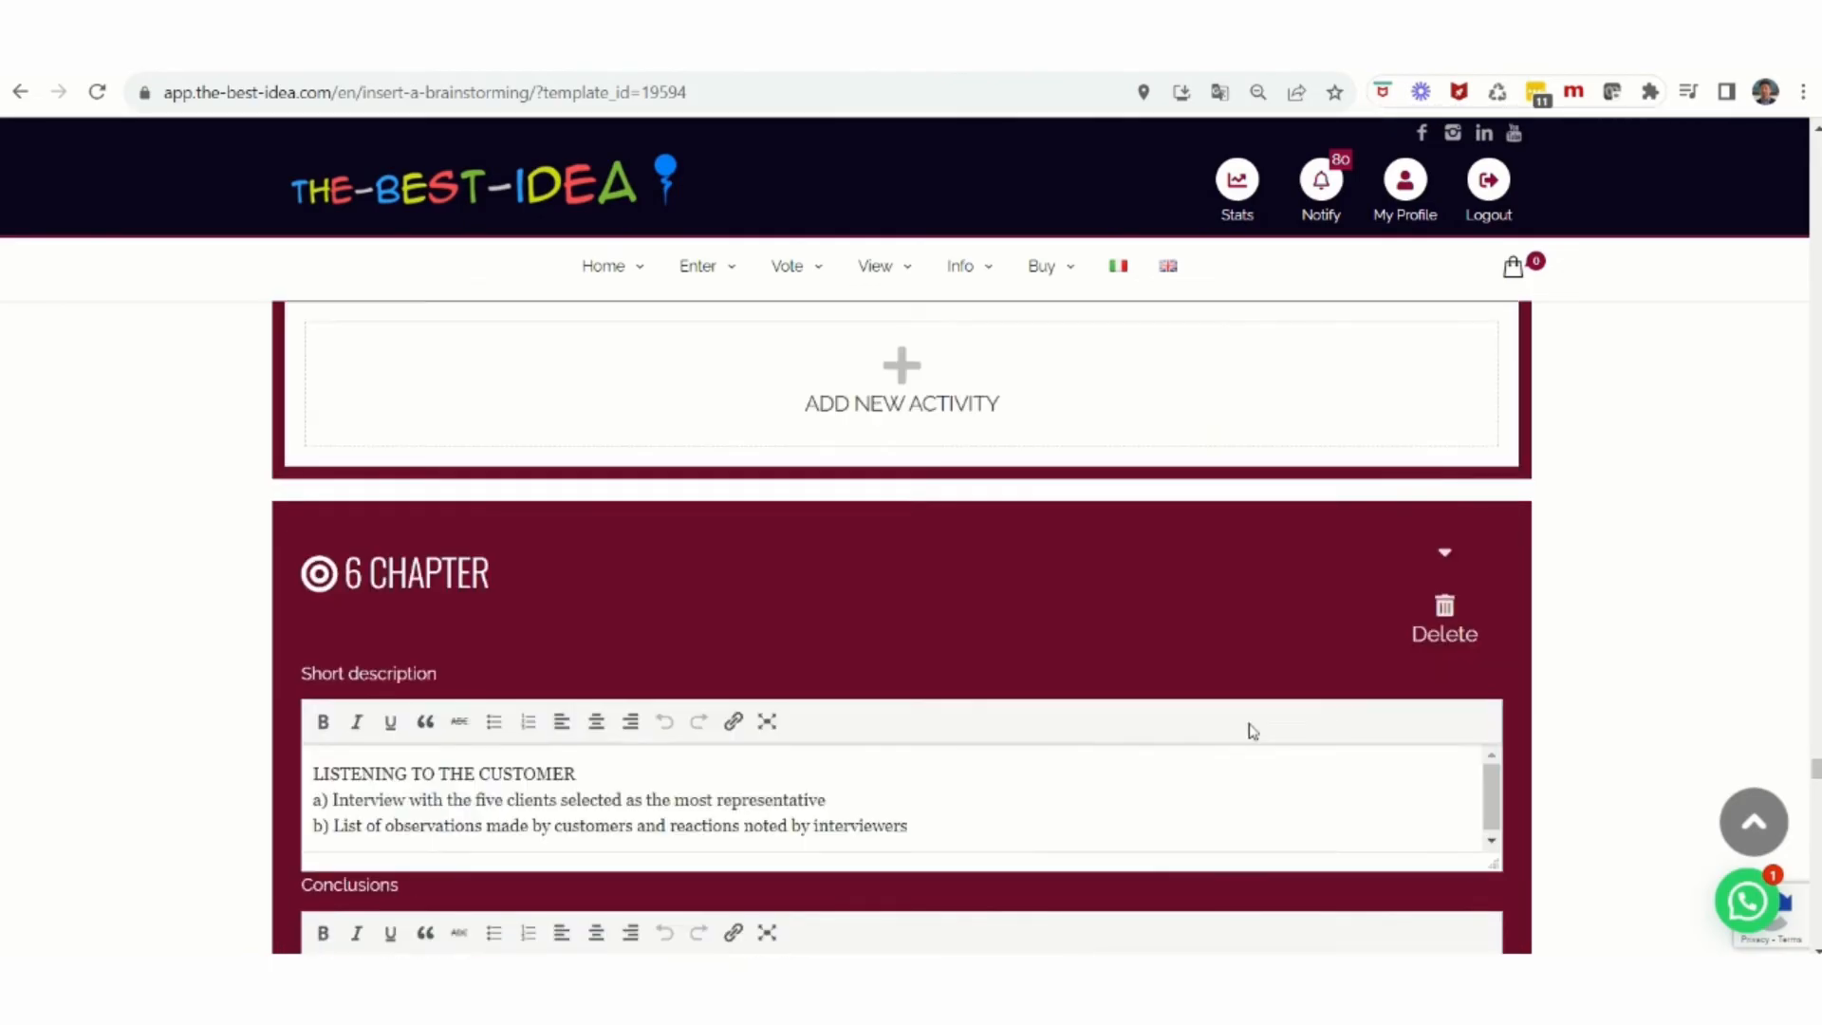
scroll(1249, 728, "down", 6)
scroll(1249, 728, "down", 4)
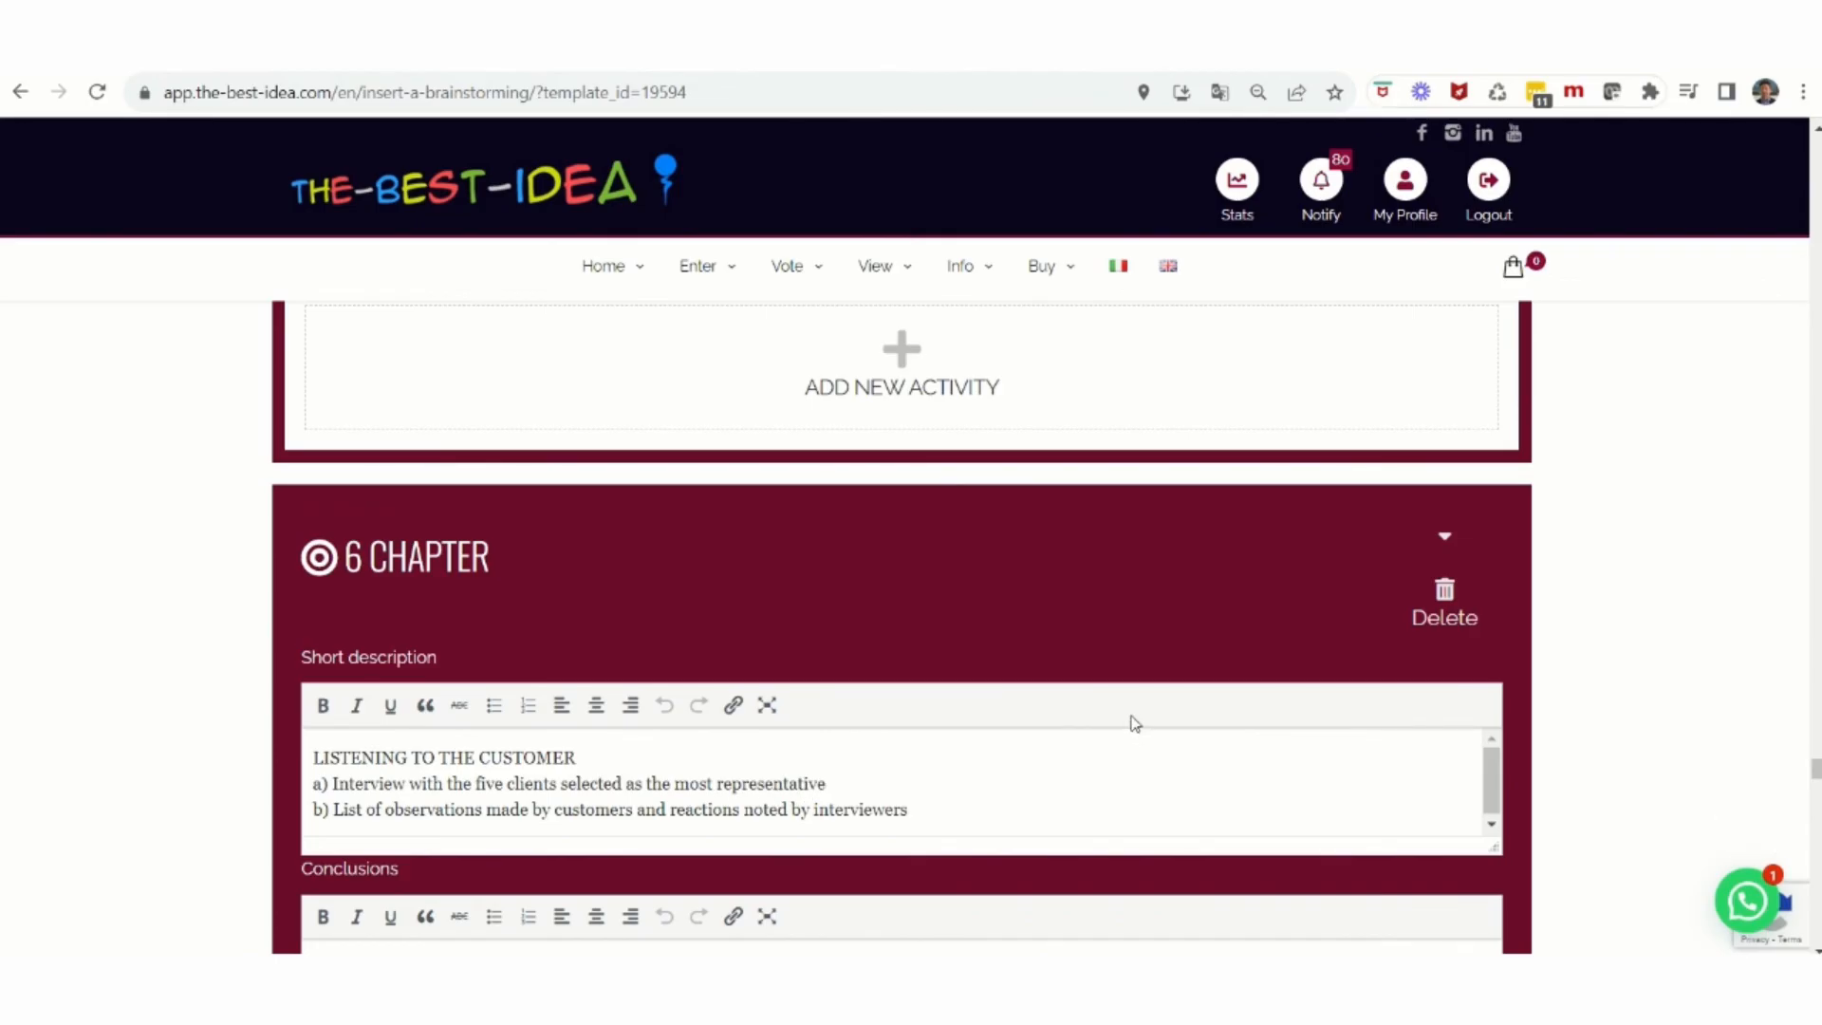
scroll(1131, 726, "down", 4)
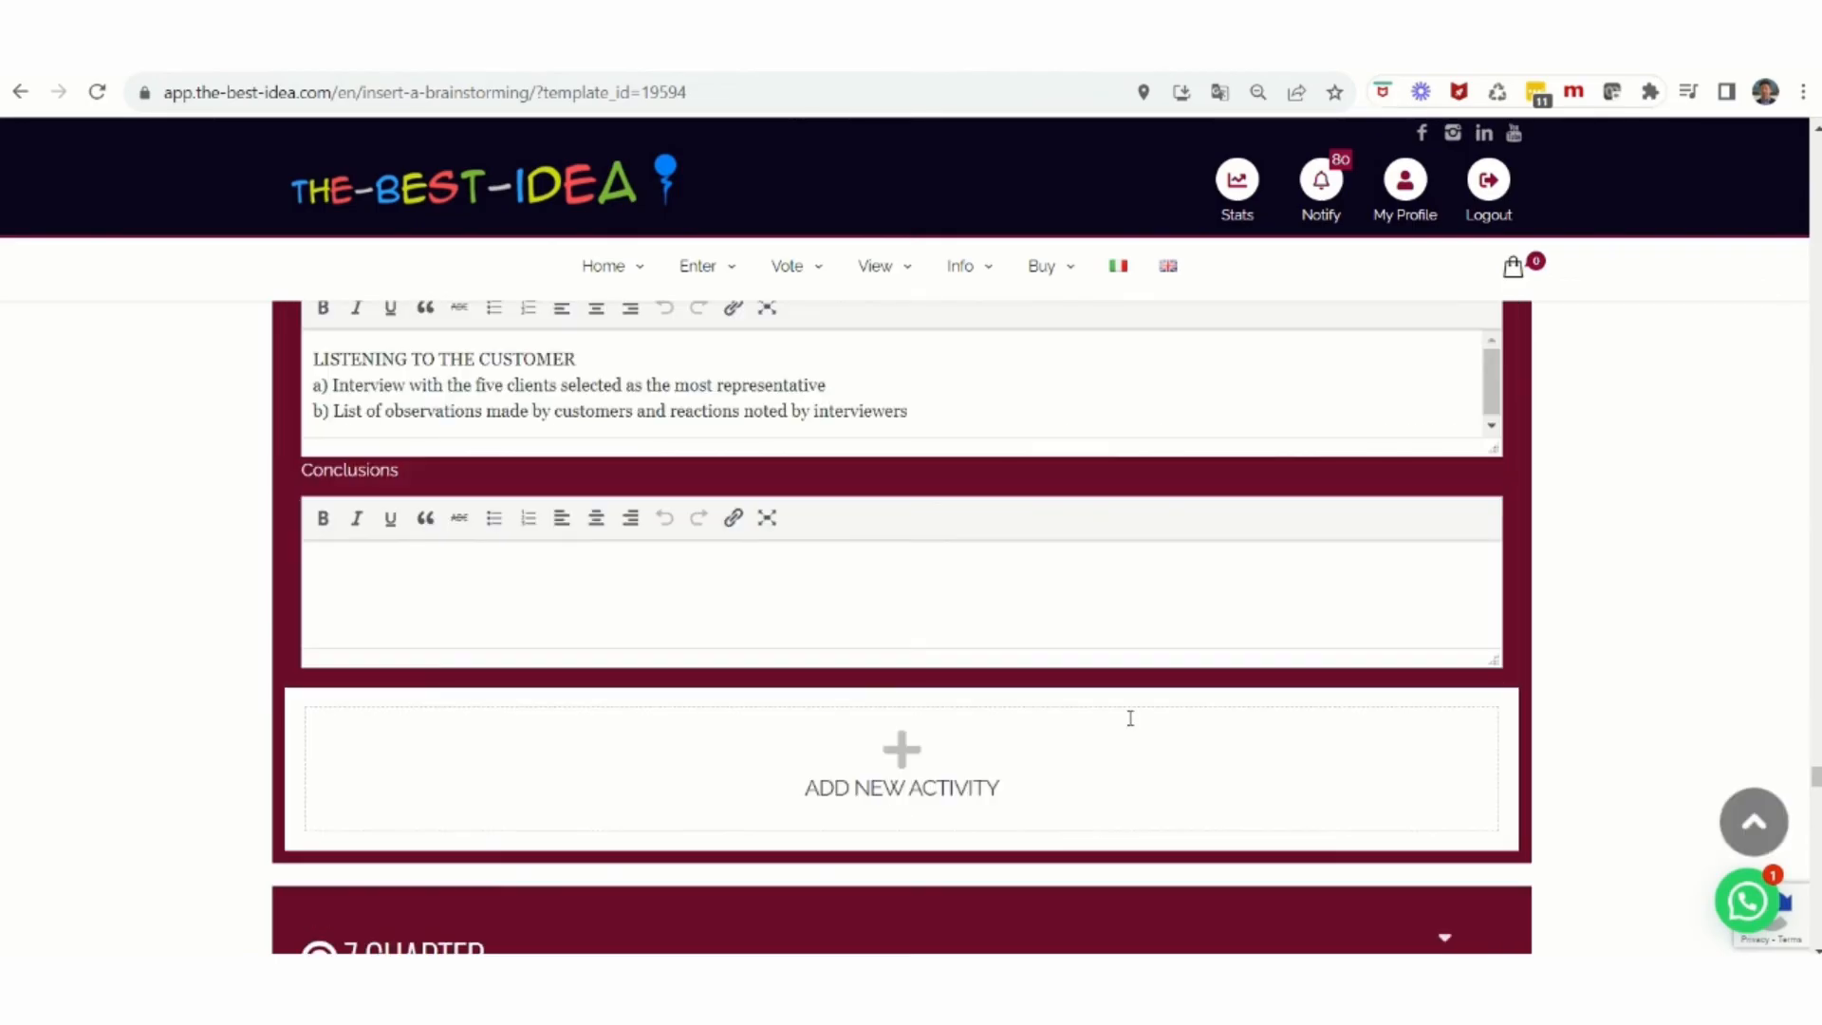
scroll(1106, 692, "down", 15)
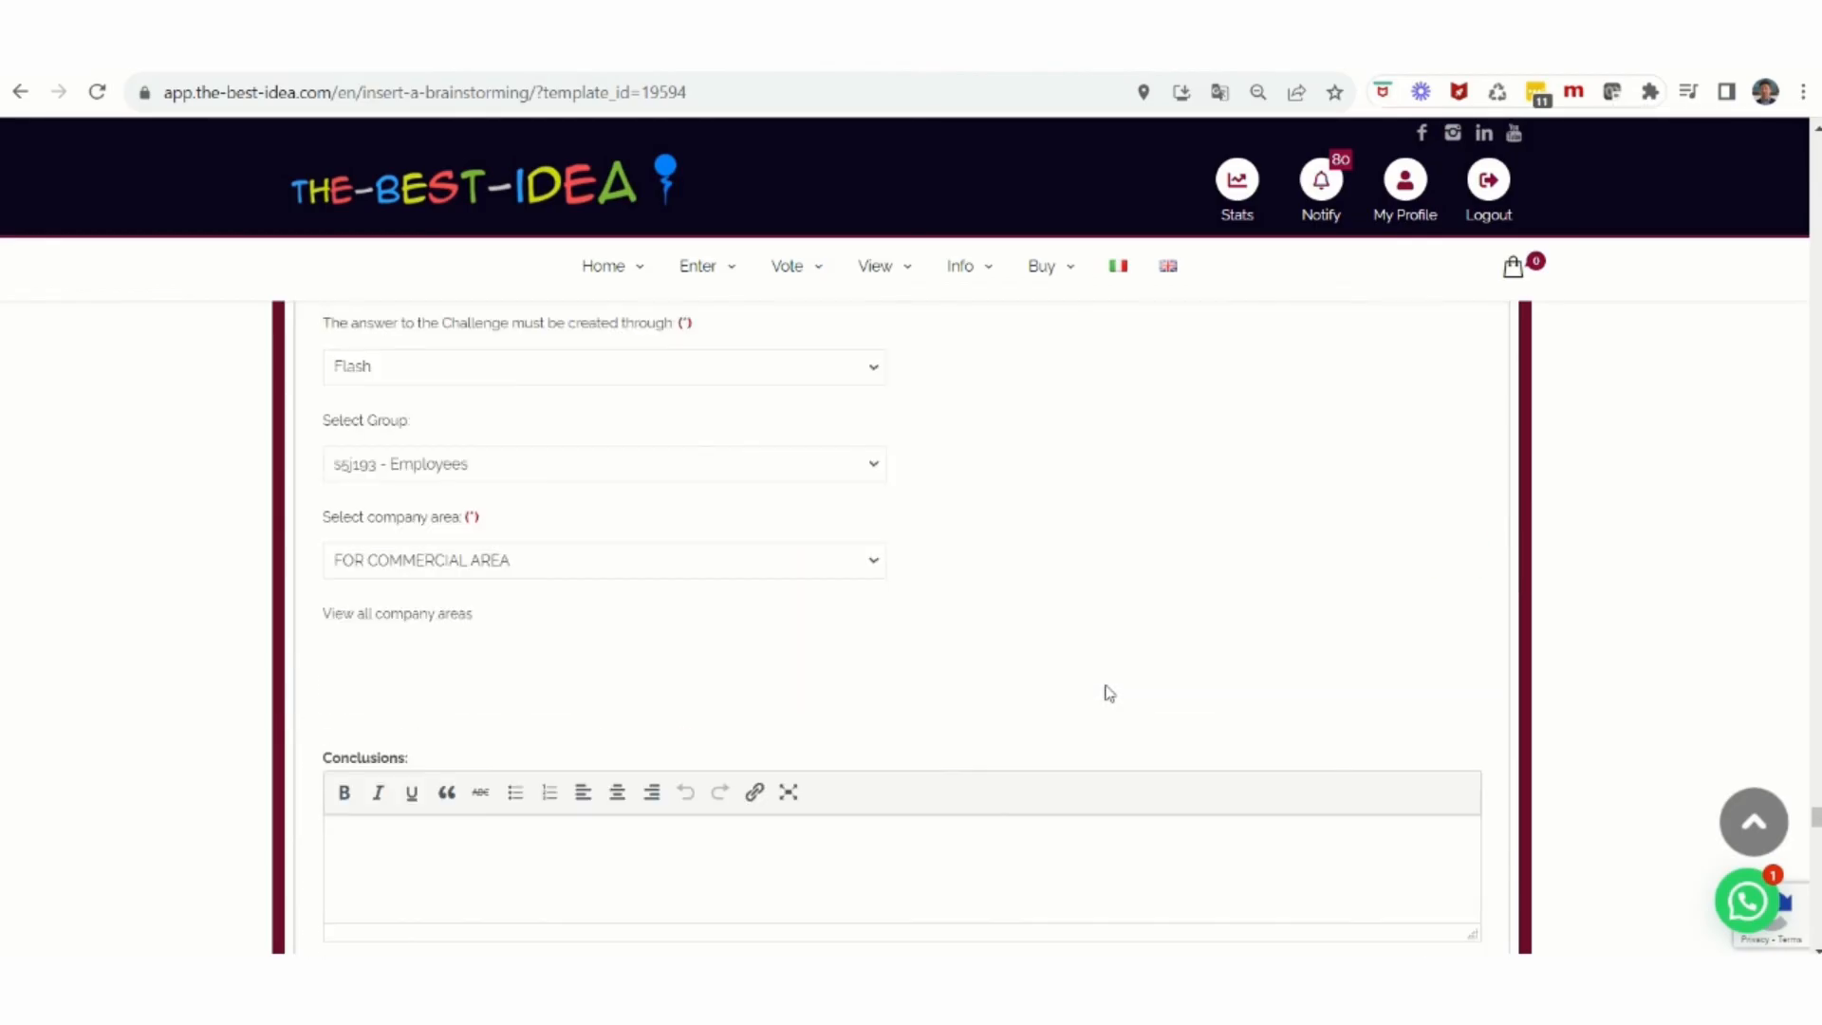
scroll(1106, 692, "down", 20)
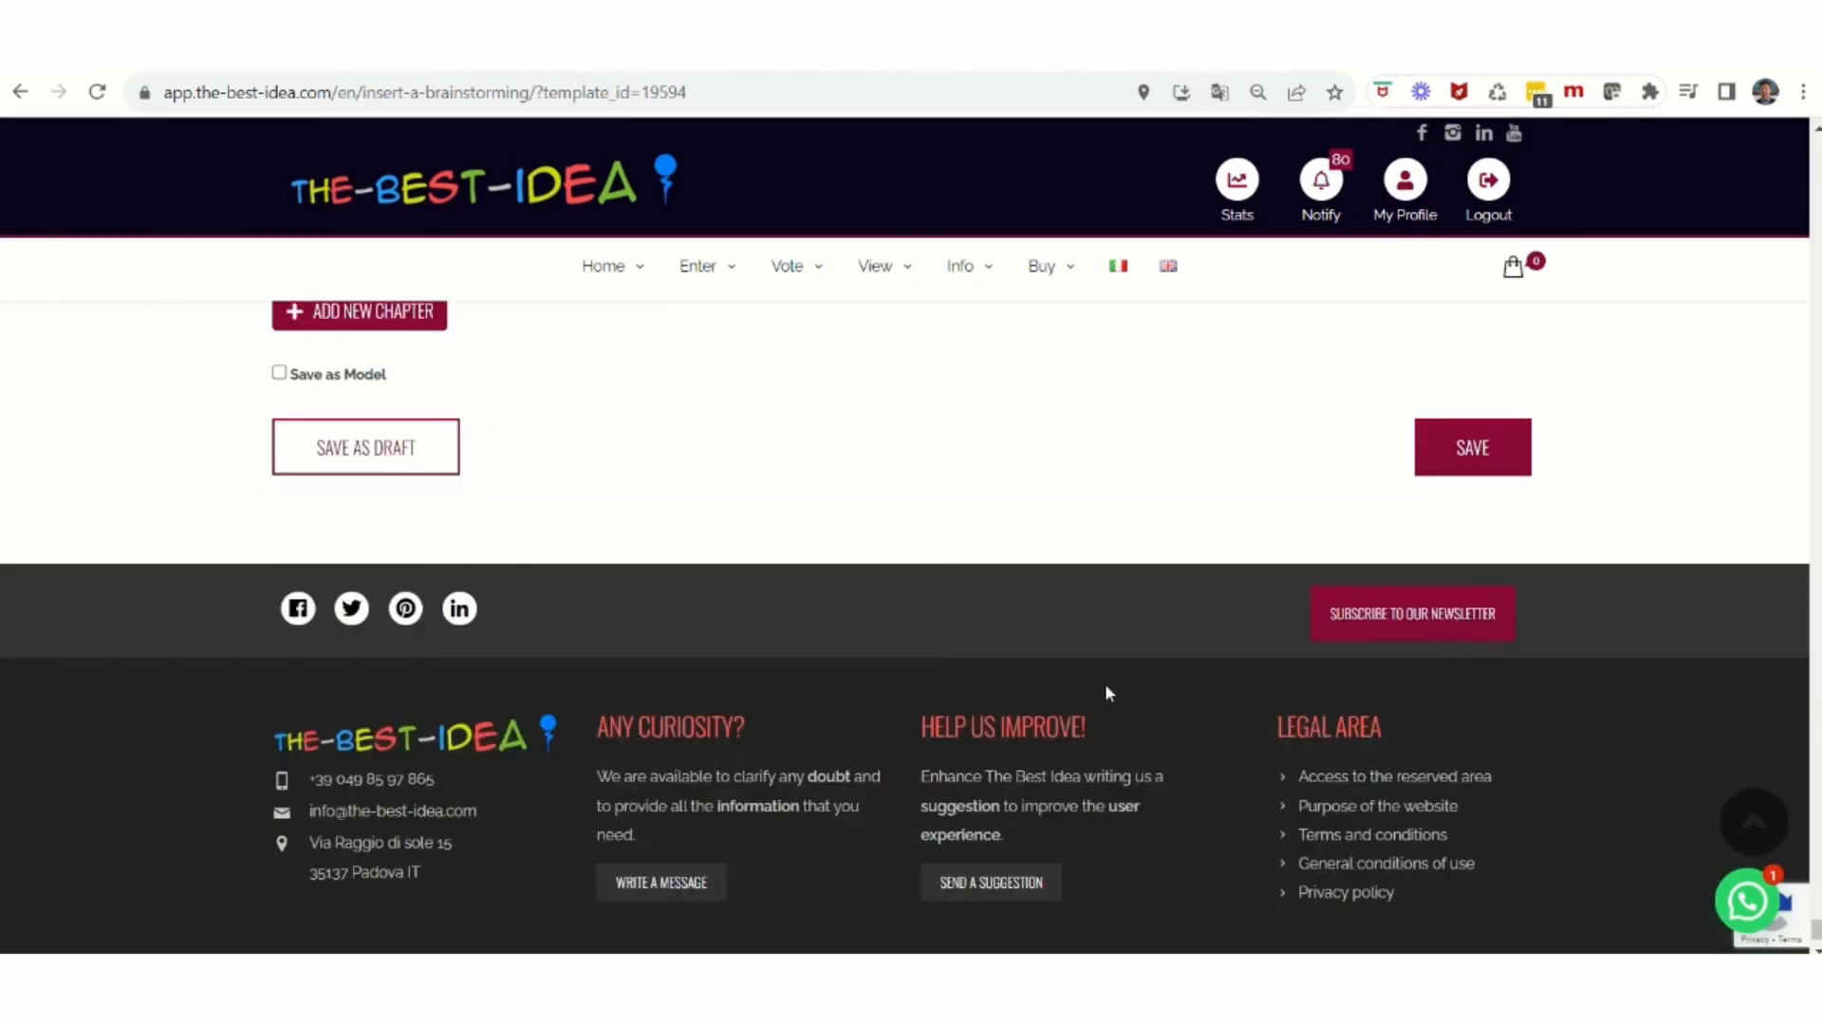
scroll(1106, 692, "up", 7)
scroll(1109, 693, "down", 4)
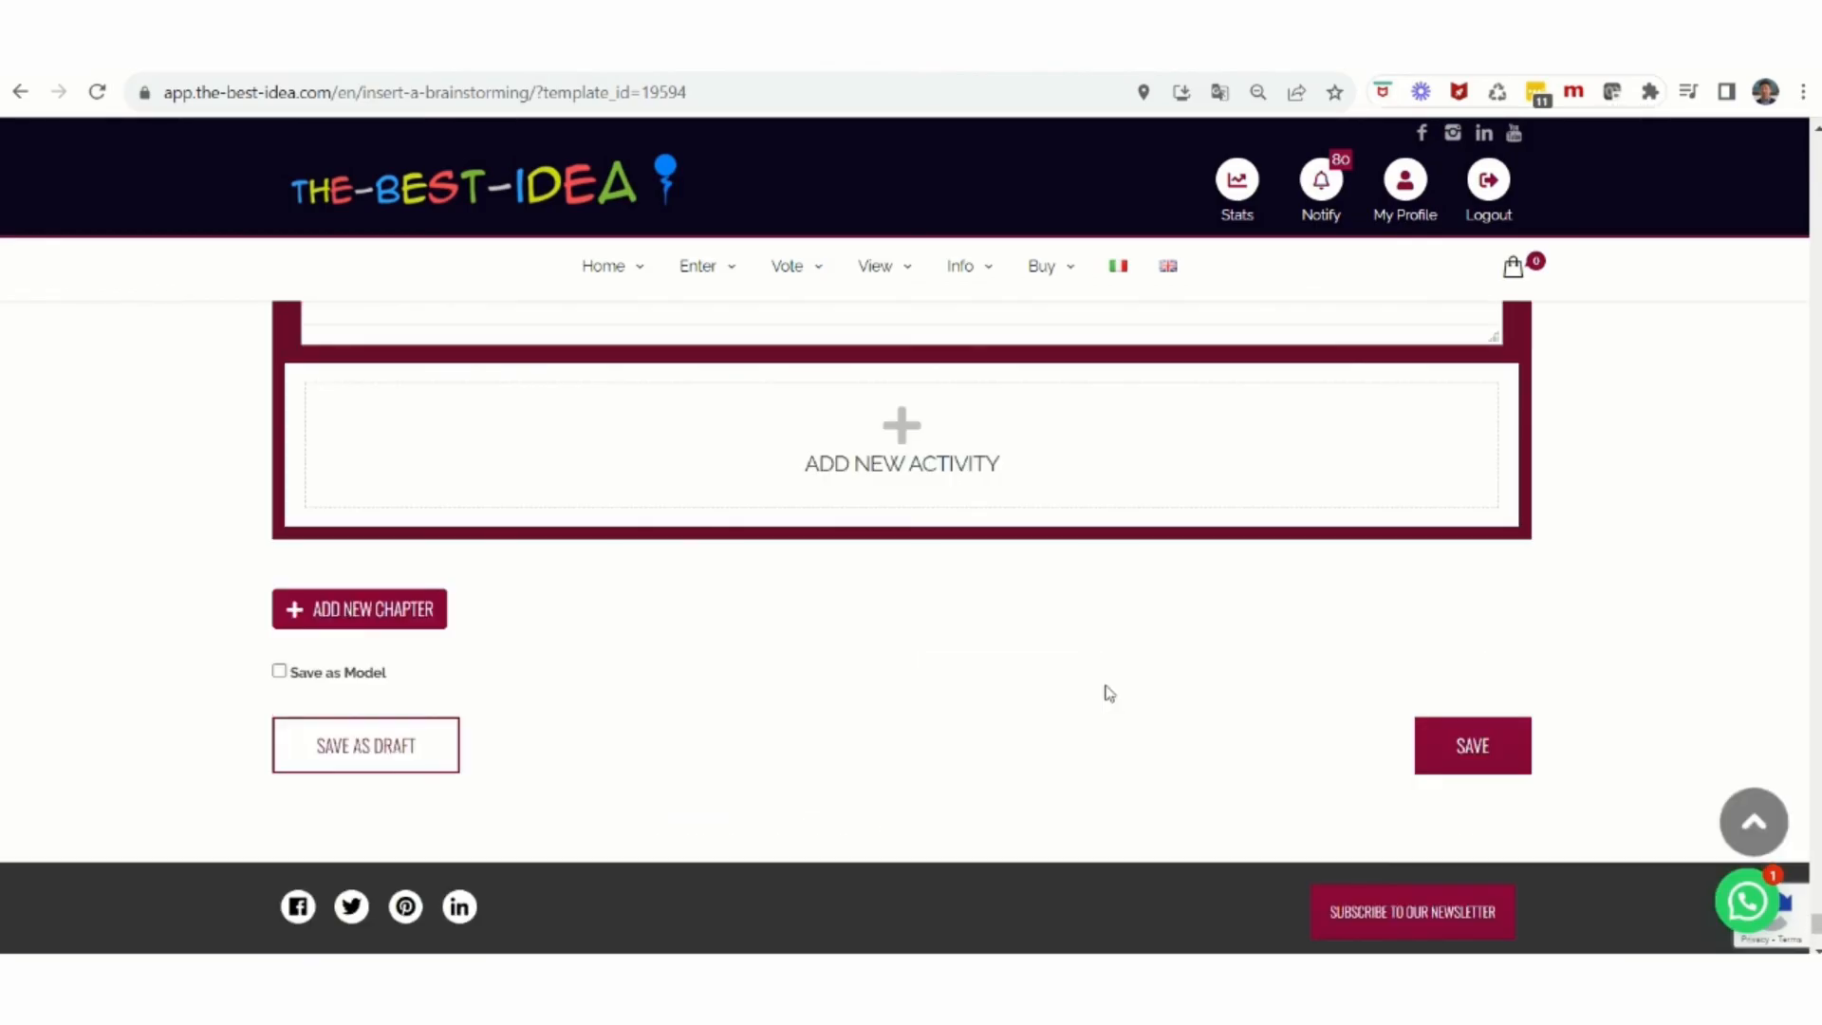
left_click(347, 757)
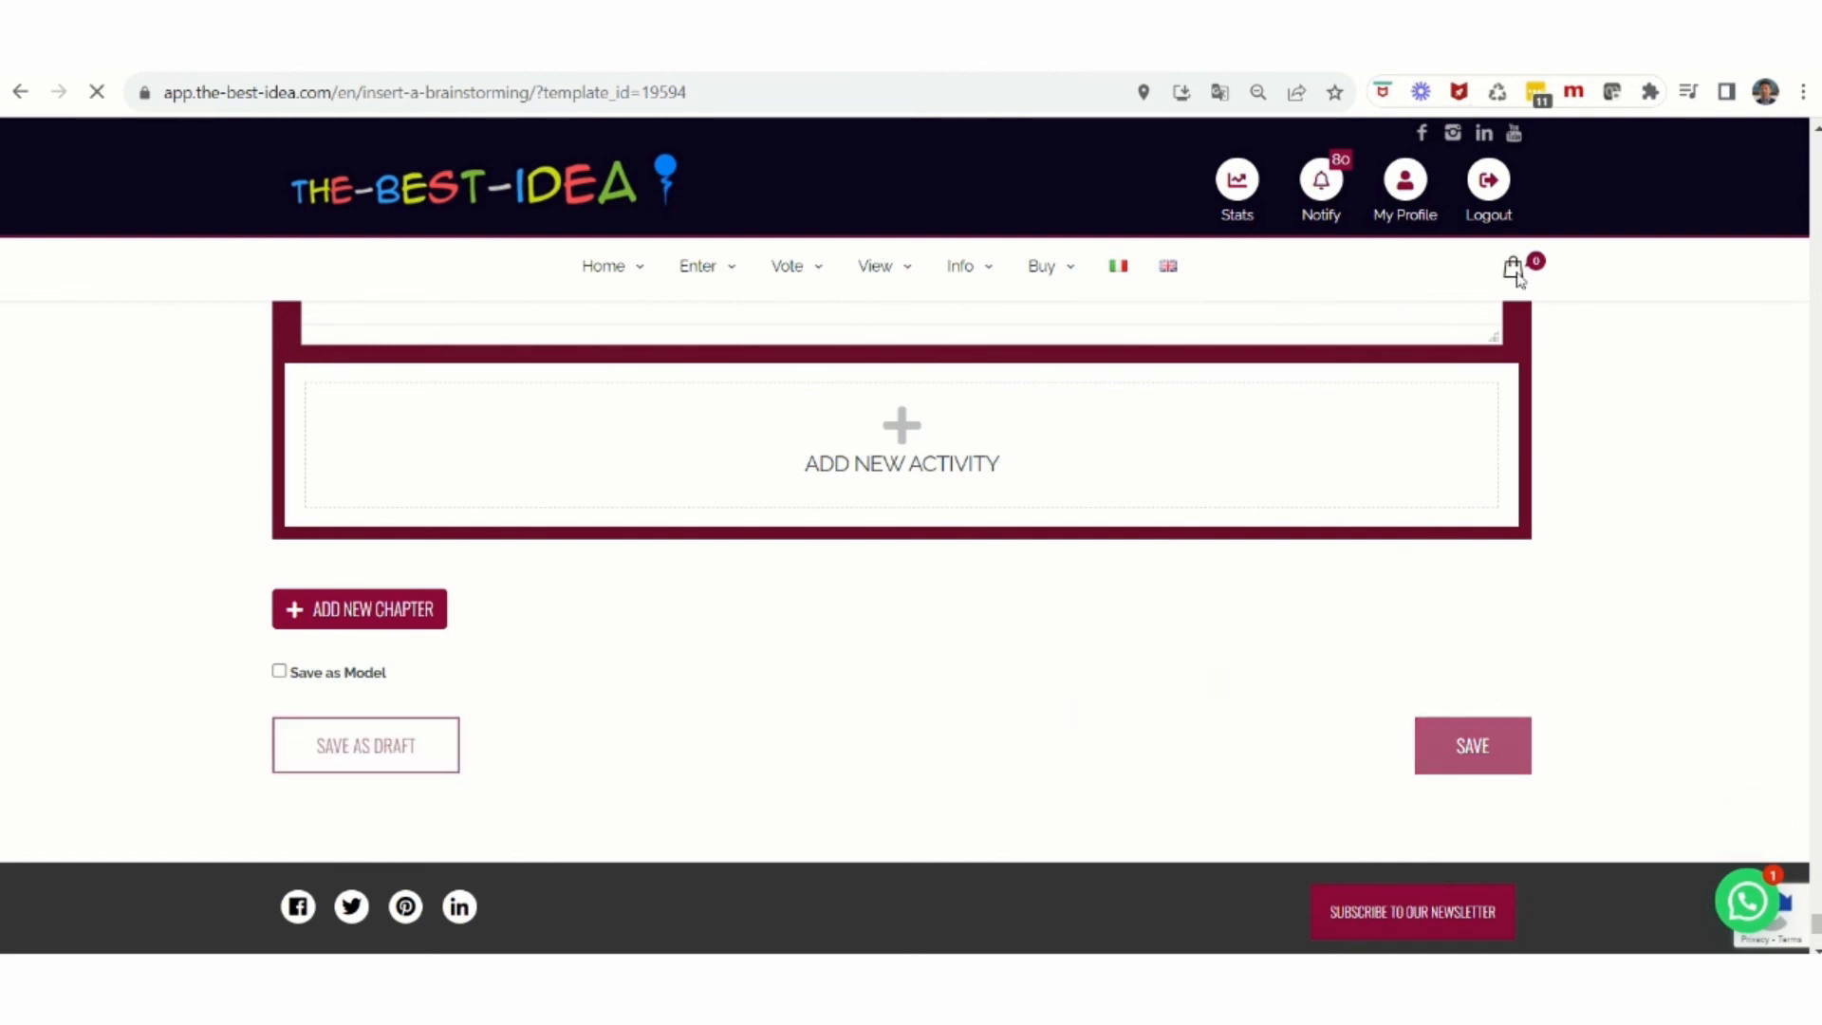
- Open the "Research and development of new products" draft for editing from the profile's brainstorming drafts, and go to activity 1.1
left_click(1408, 182)
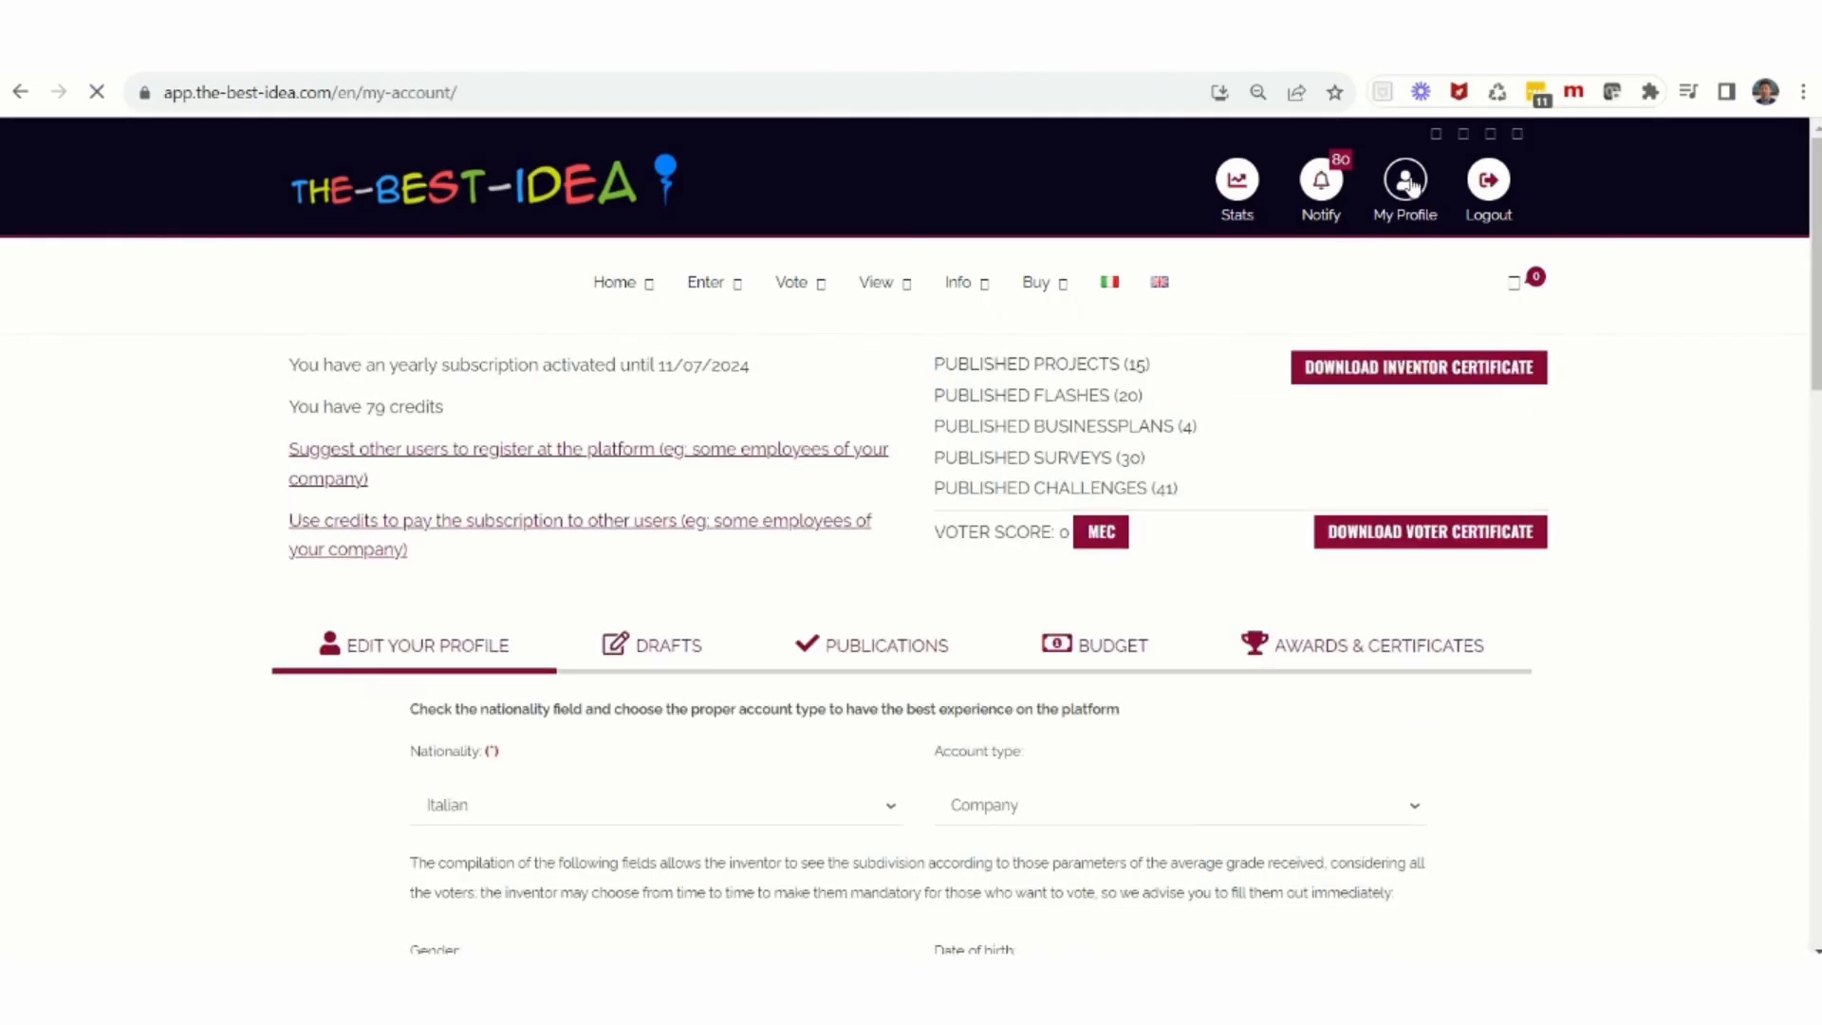
left_click(670, 861)
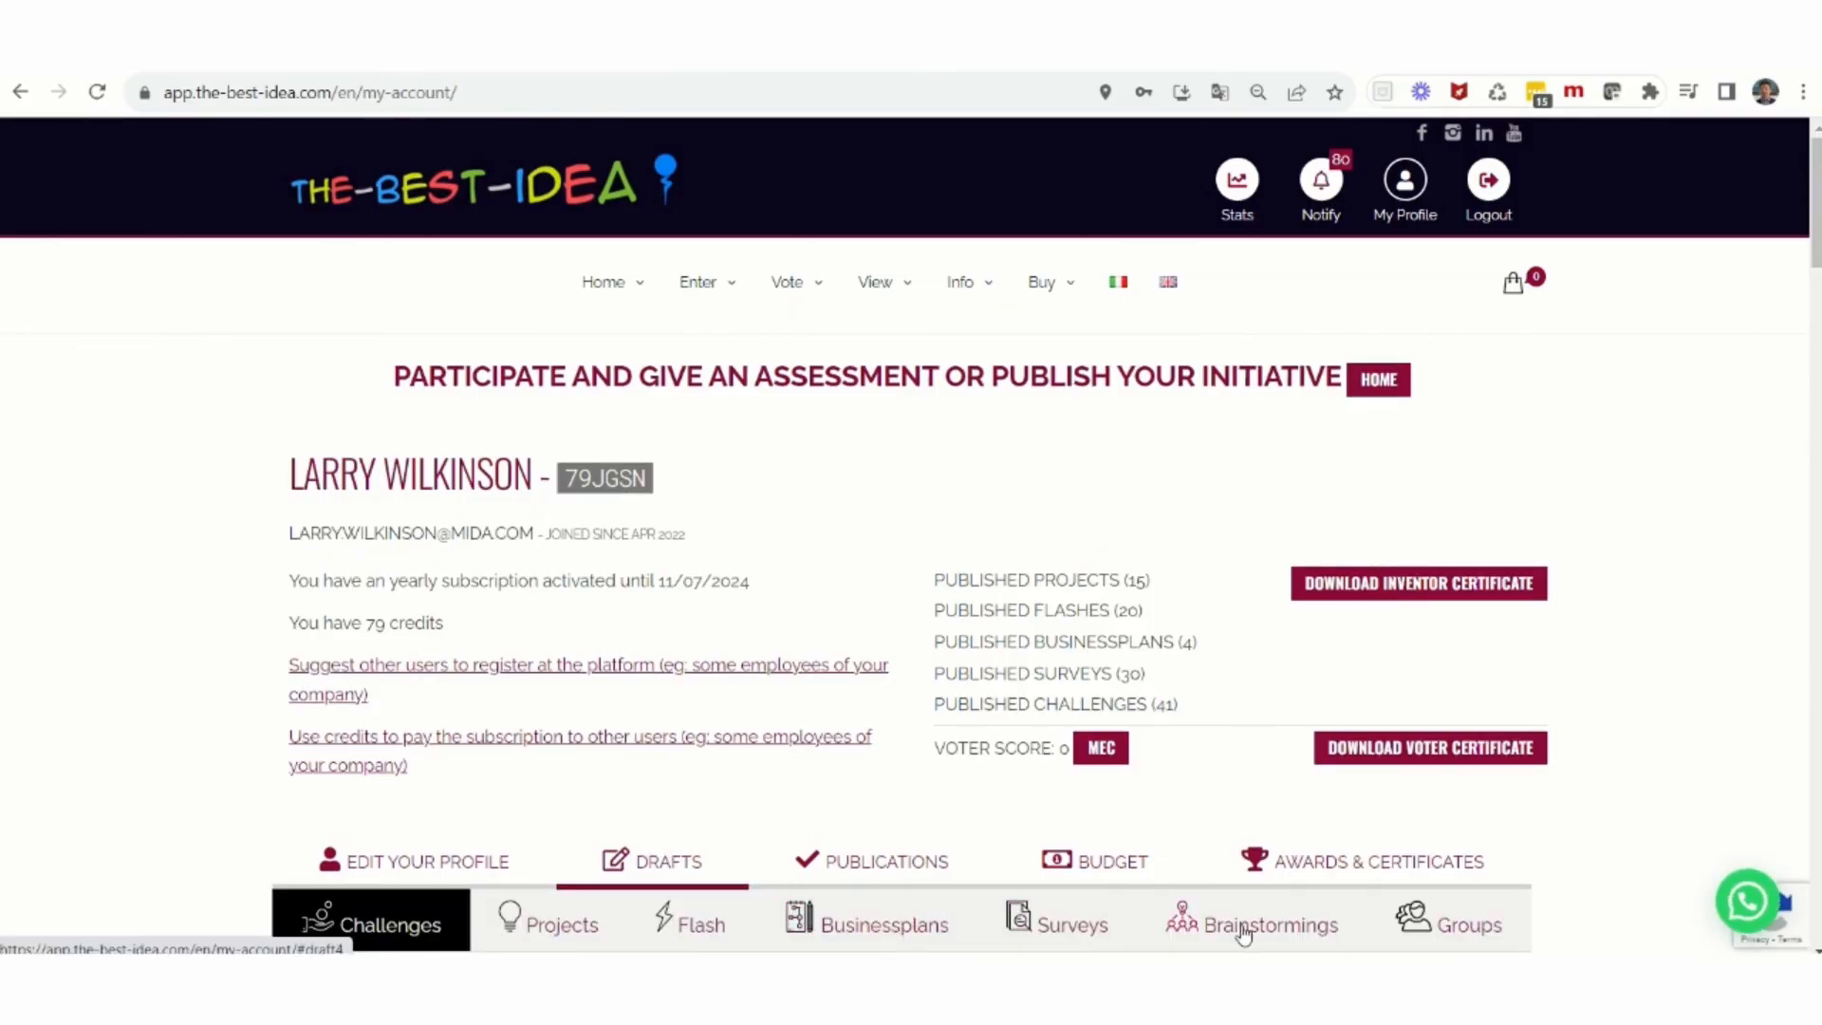
left_click(1241, 925)
scroll(1146, 765, "down", 4)
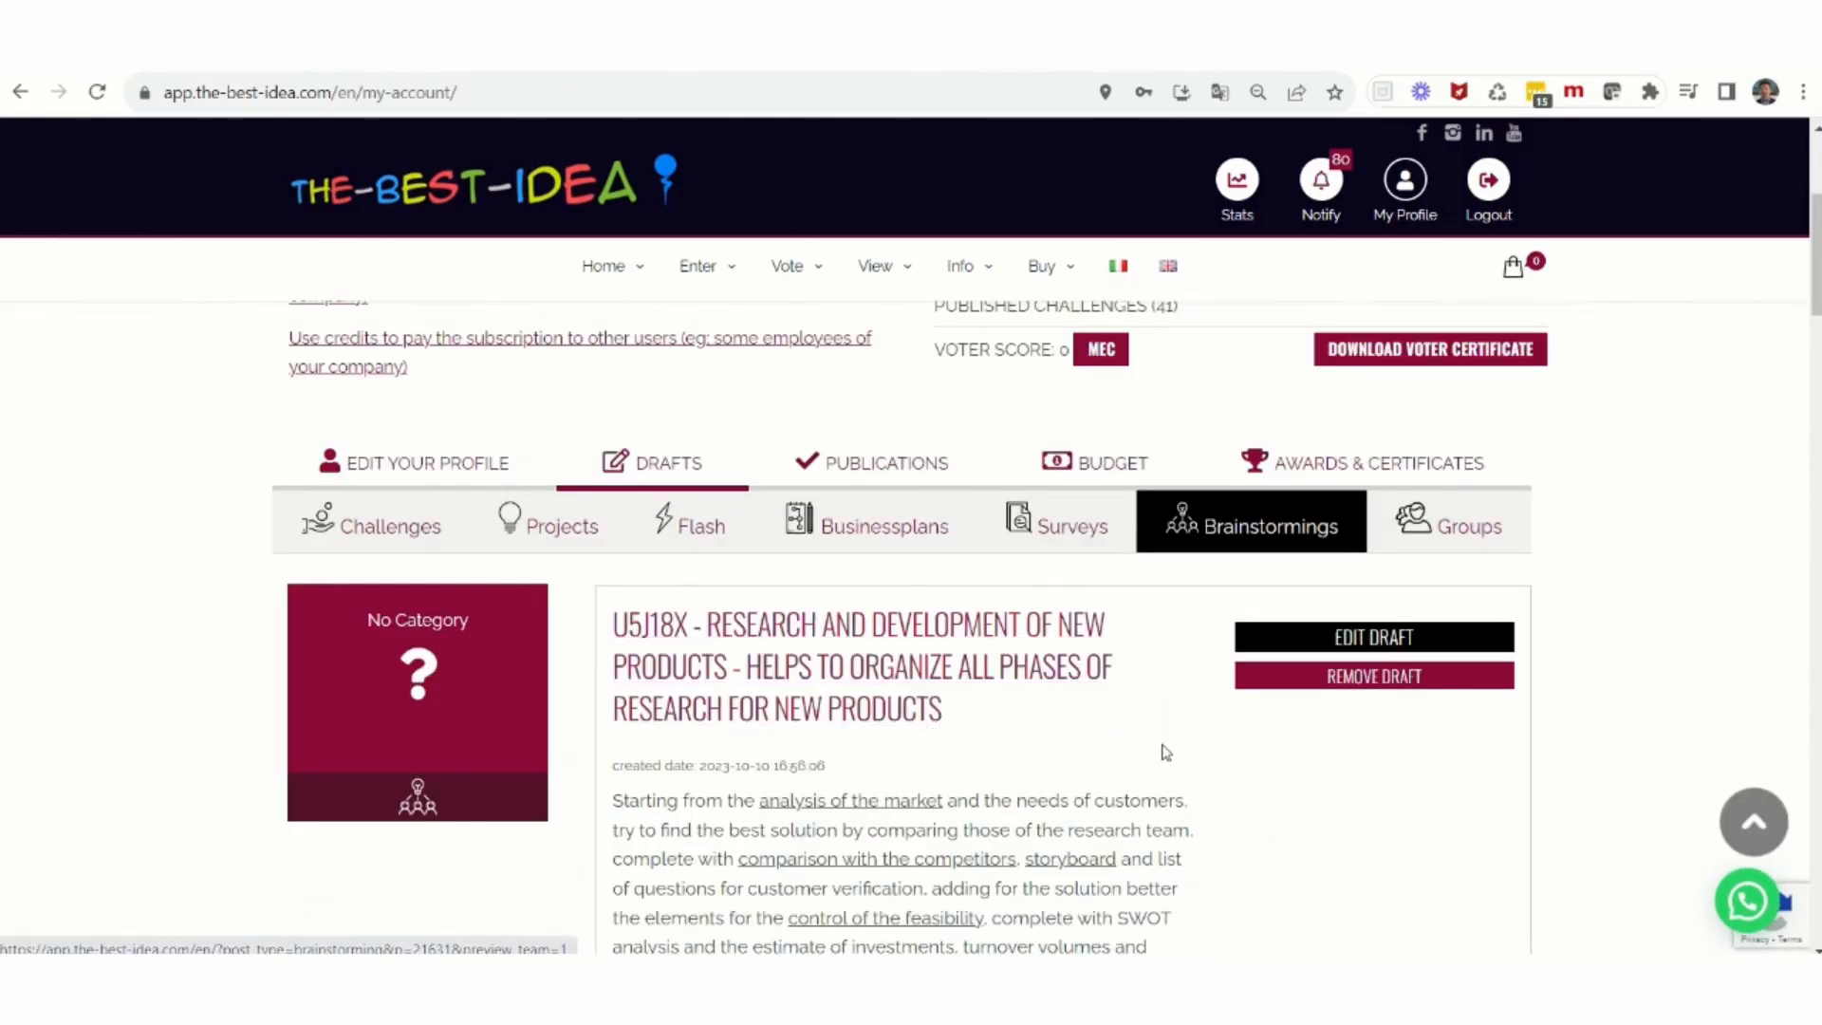
left_click(1374, 639)
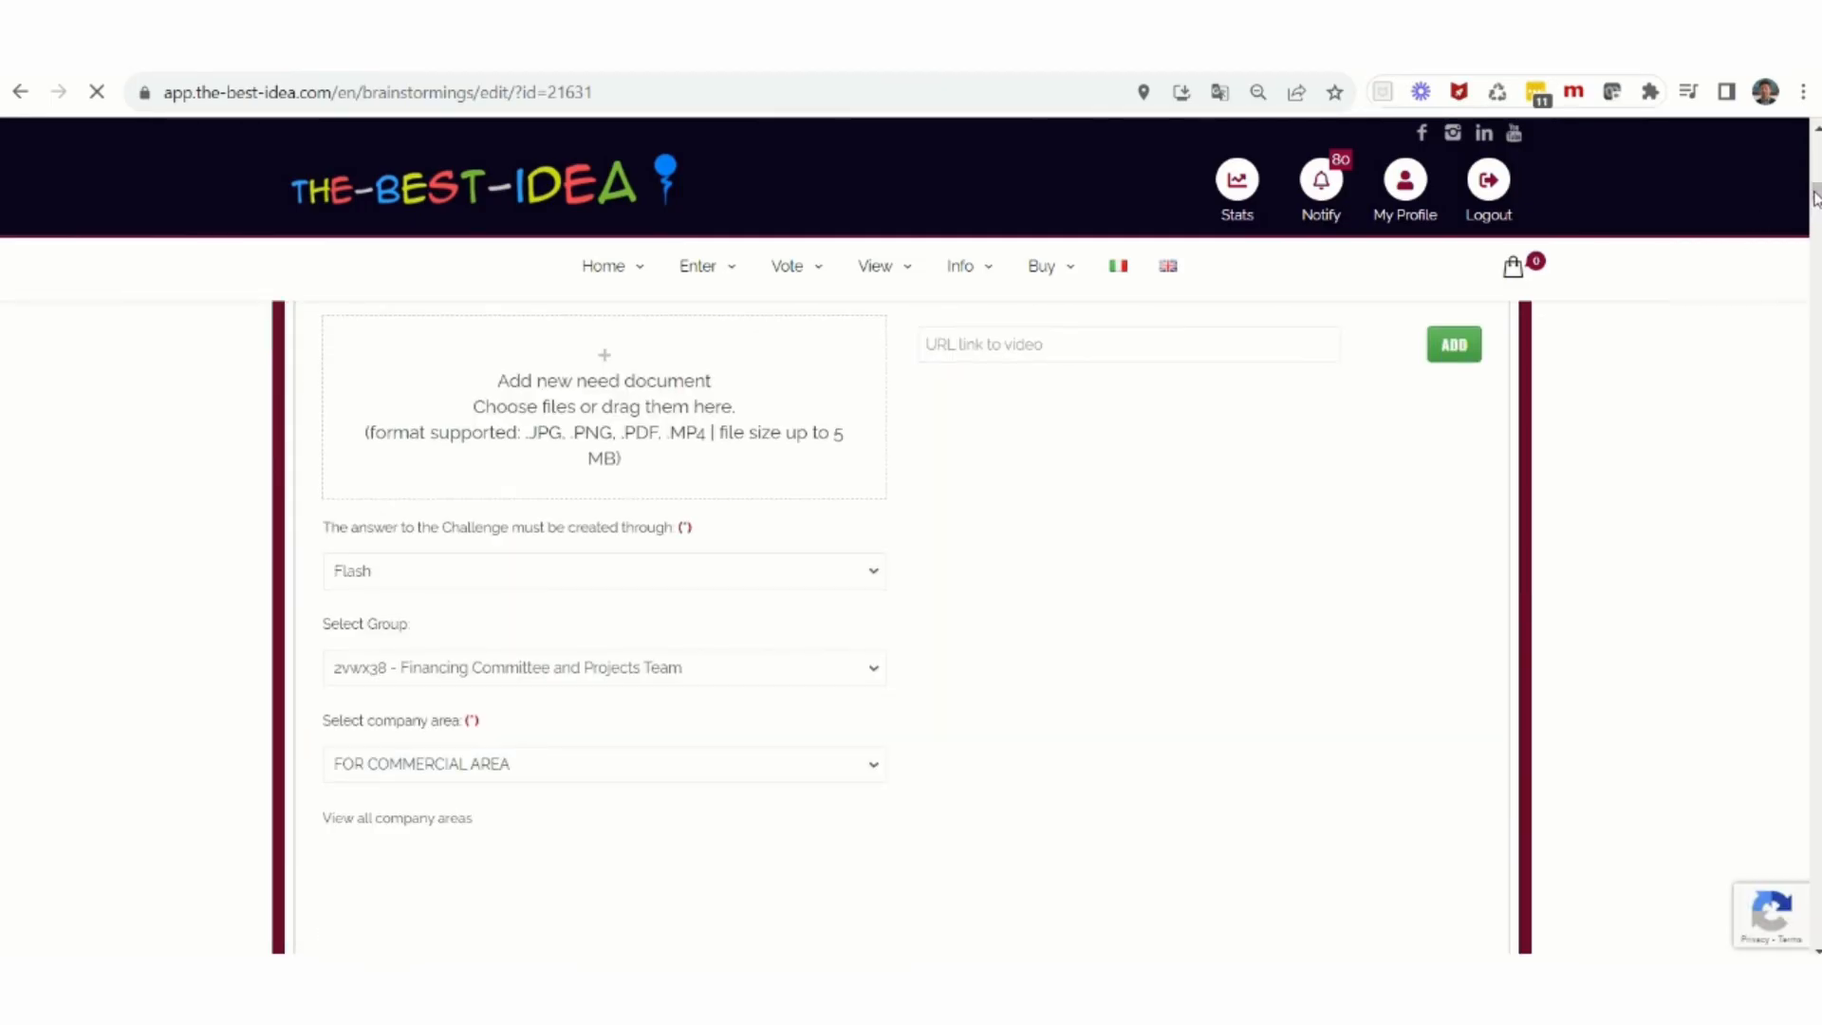
scroll(1440, 529, "up", 8)
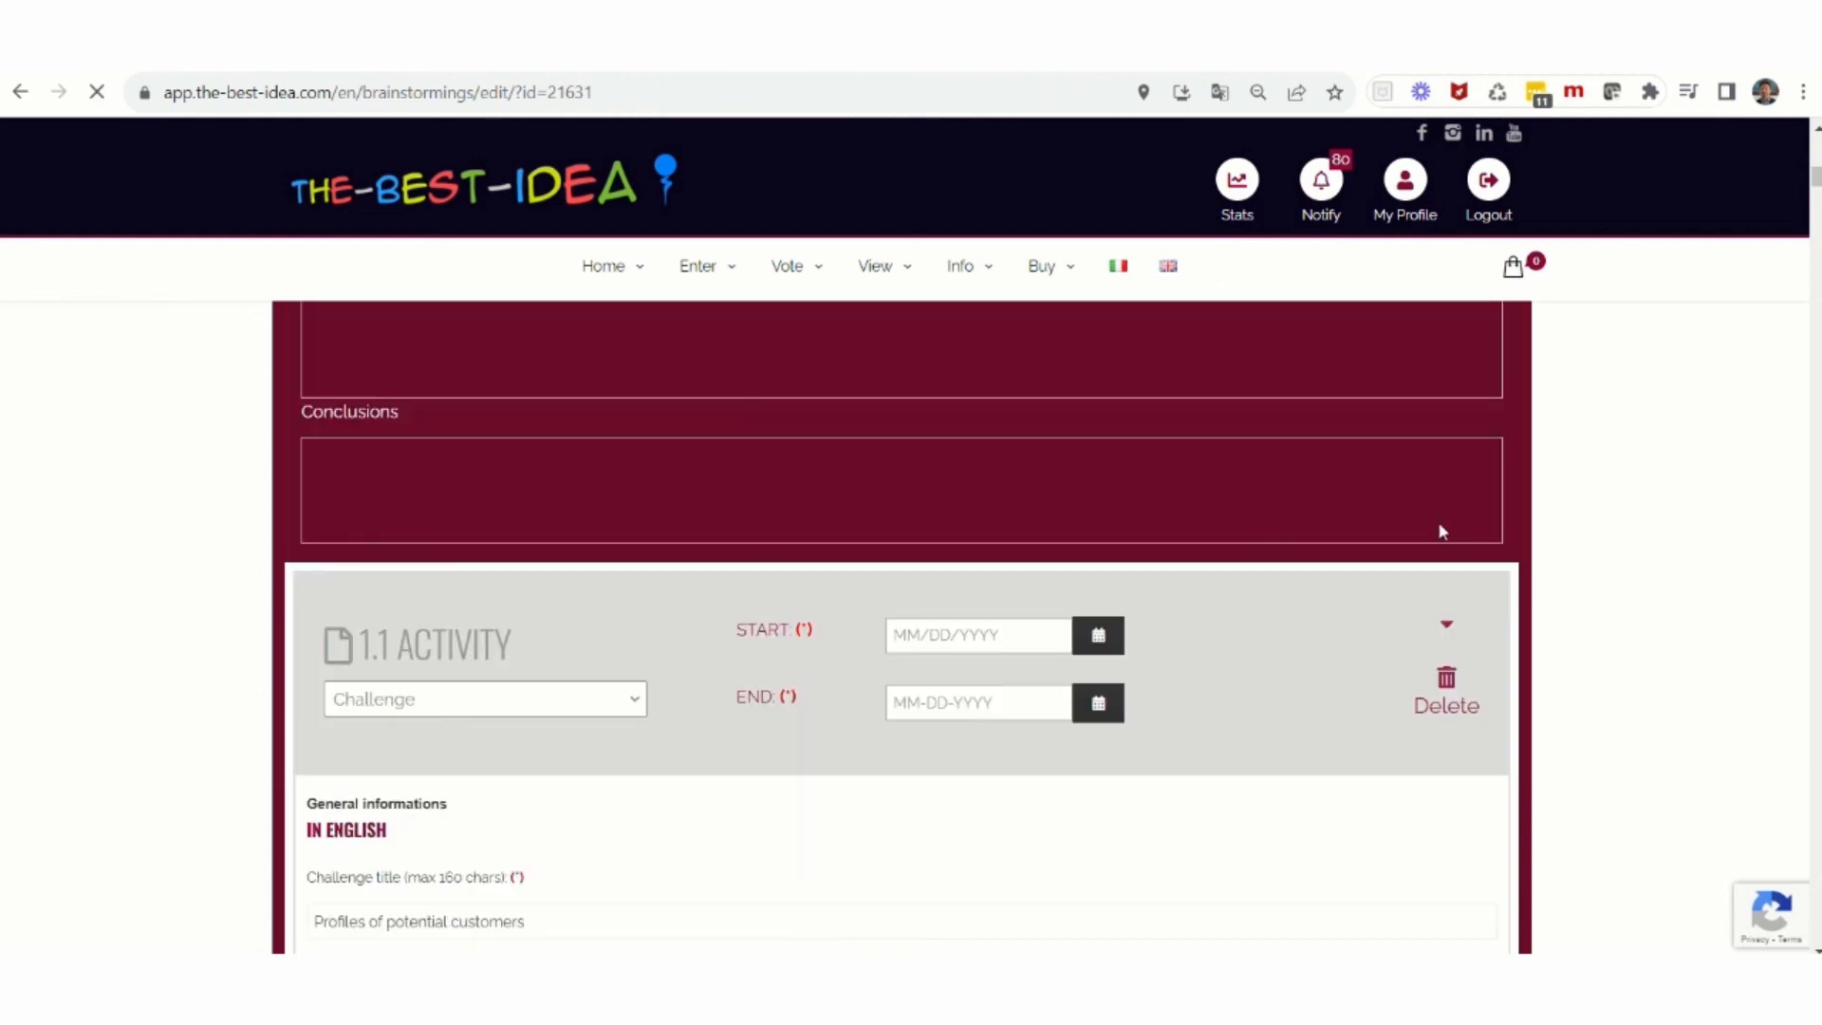